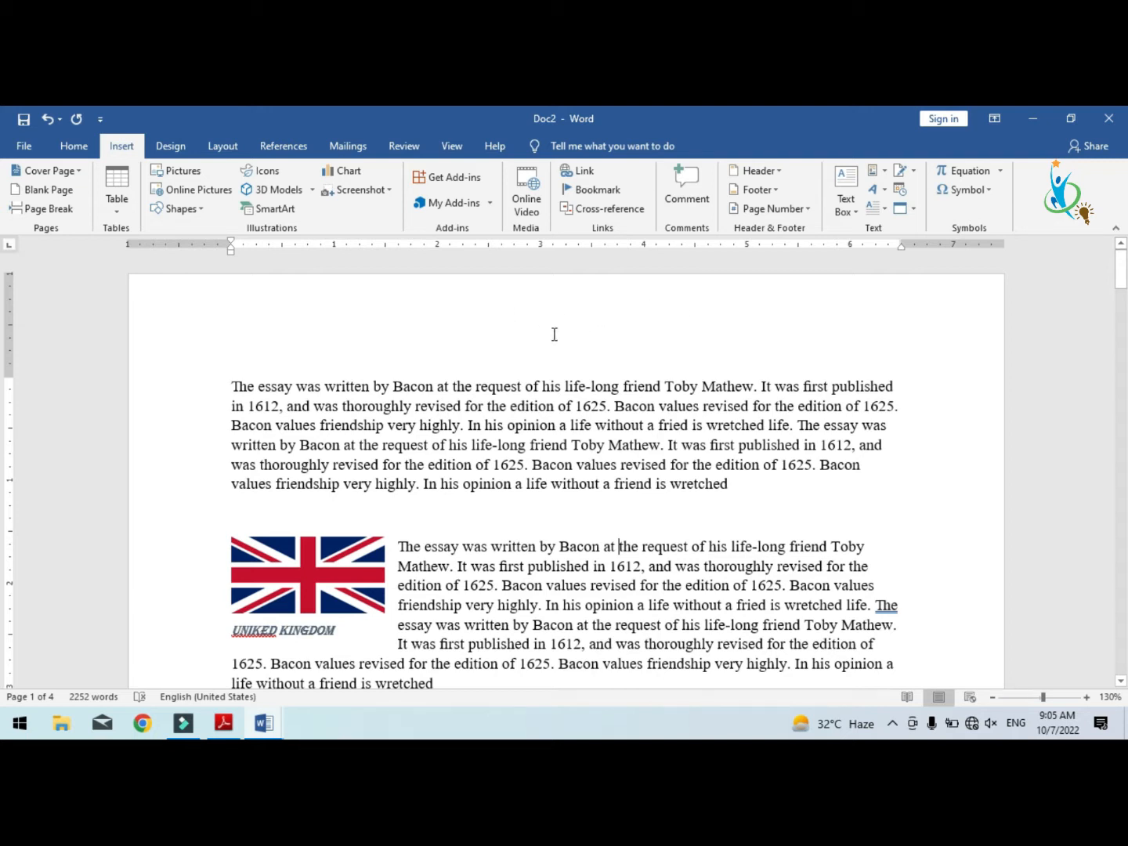
# Insert the built-in Blank header into the document
pyautogui.scroll(-15, 547, 352)
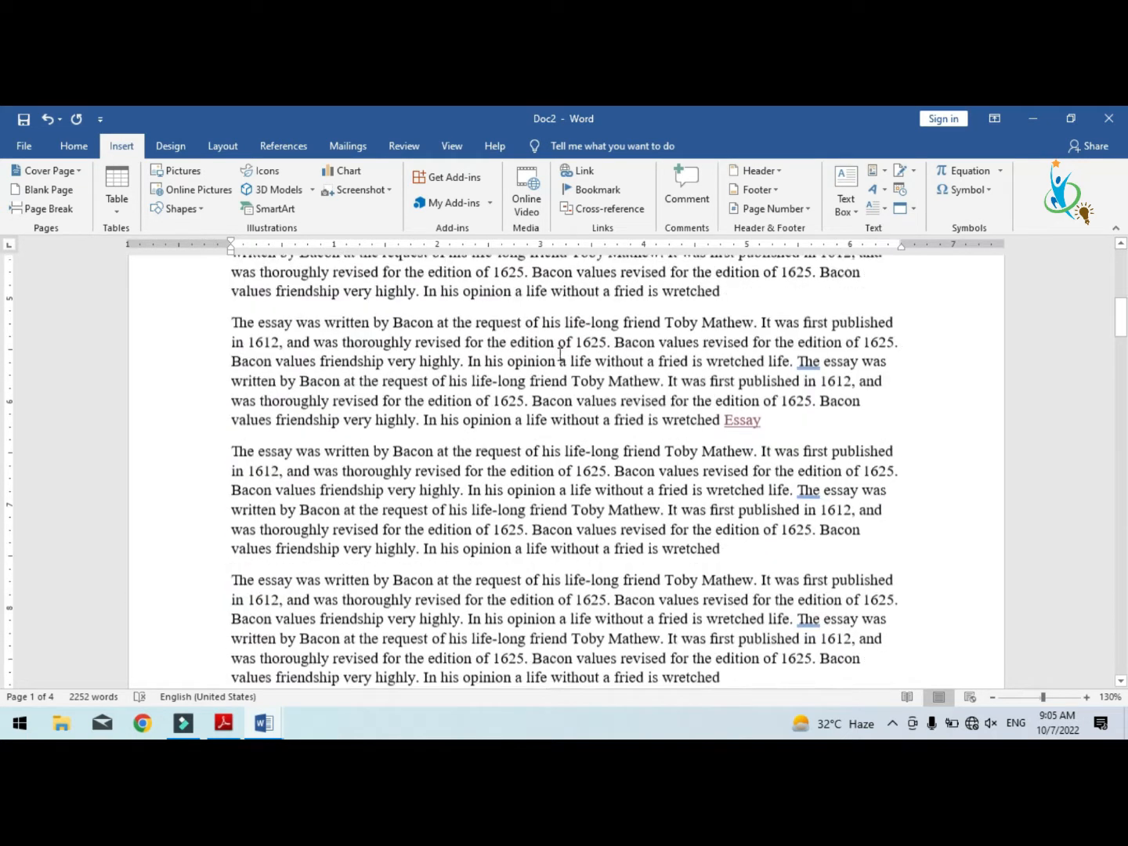
pyautogui.scroll(-1, 581, 429)
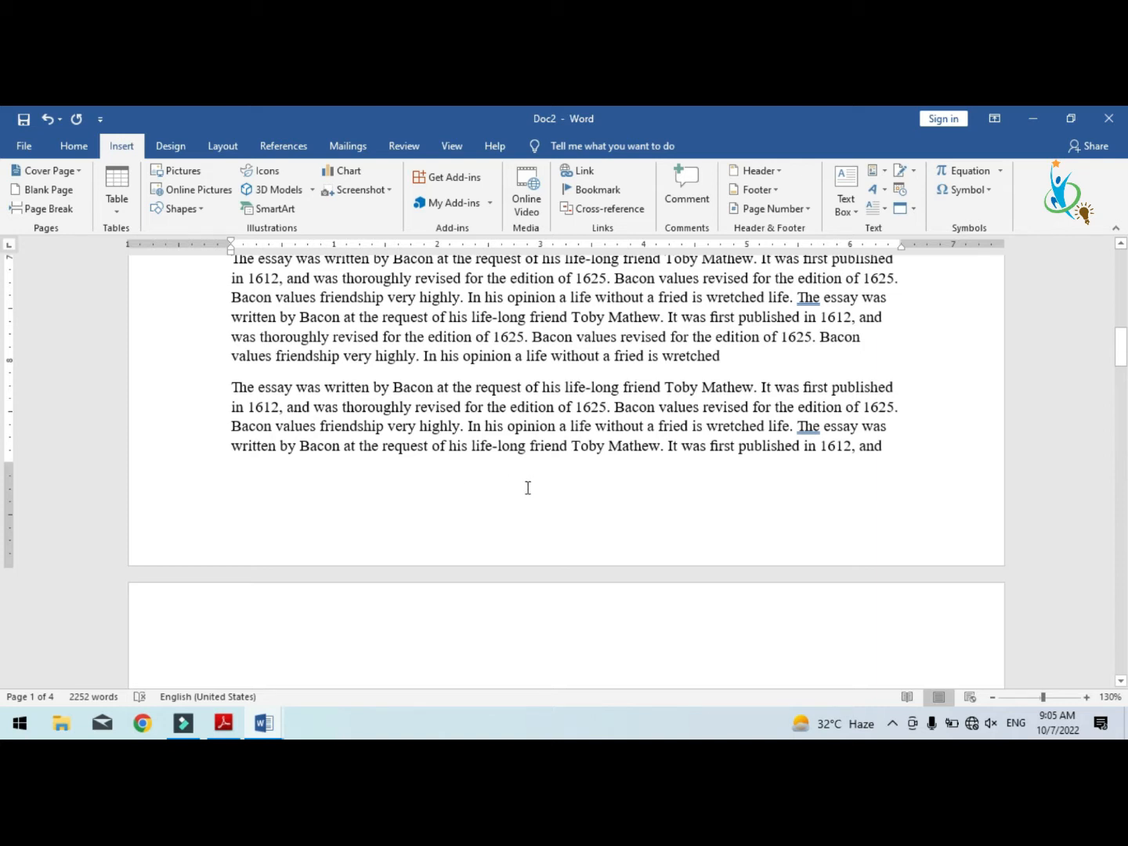
pyautogui.scroll(12, 524, 495)
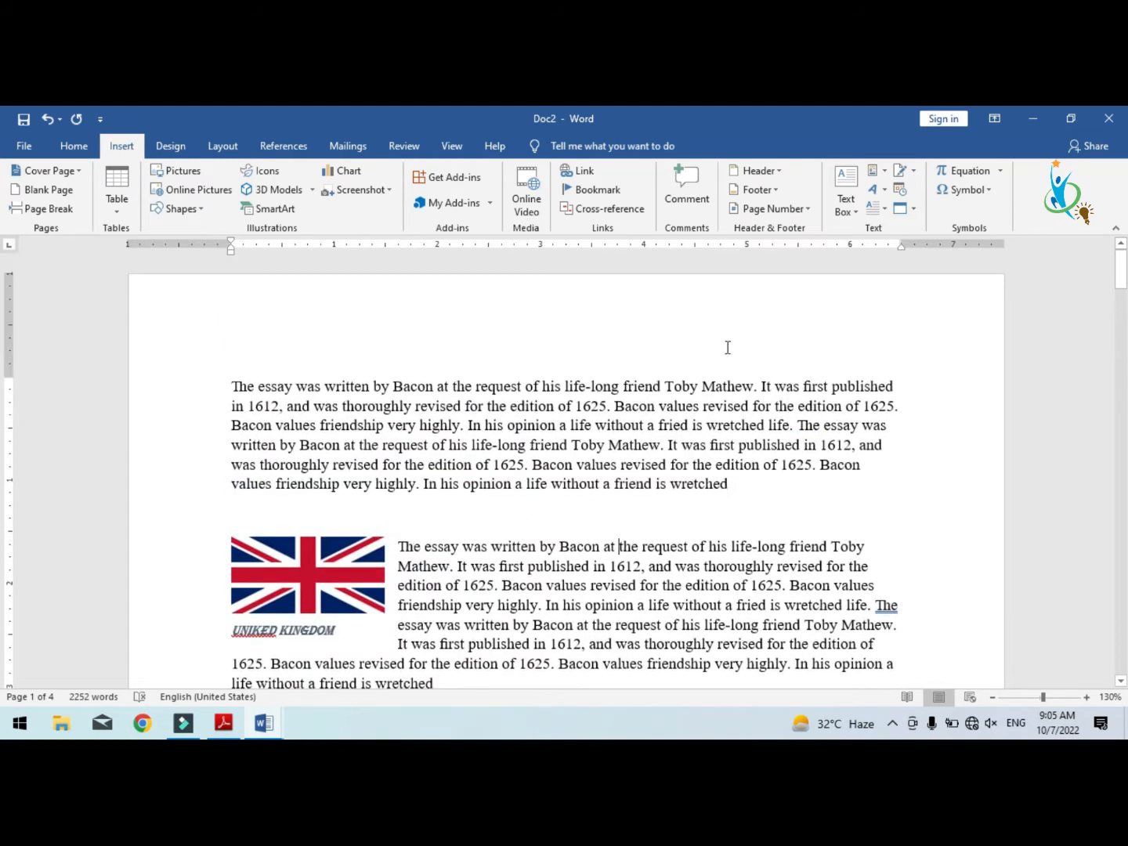
pyautogui.click(770, 170)
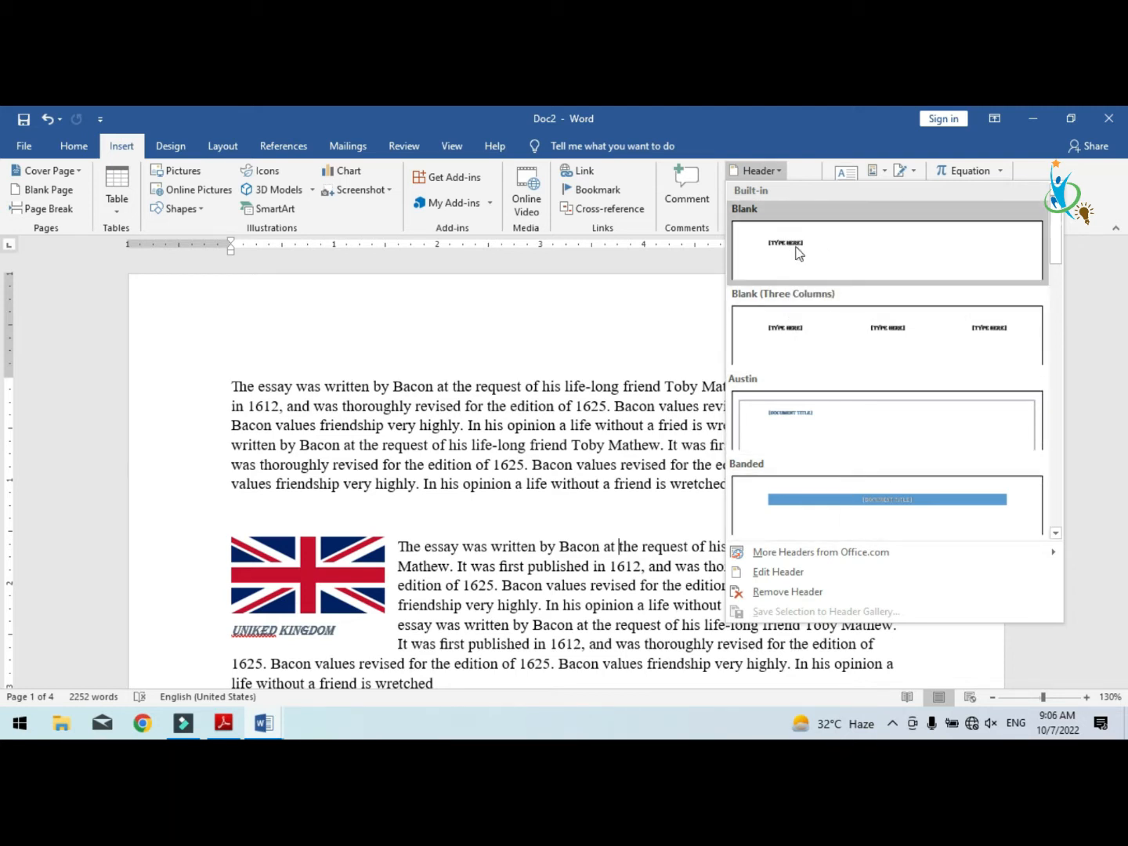
pyautogui.click(850, 248)
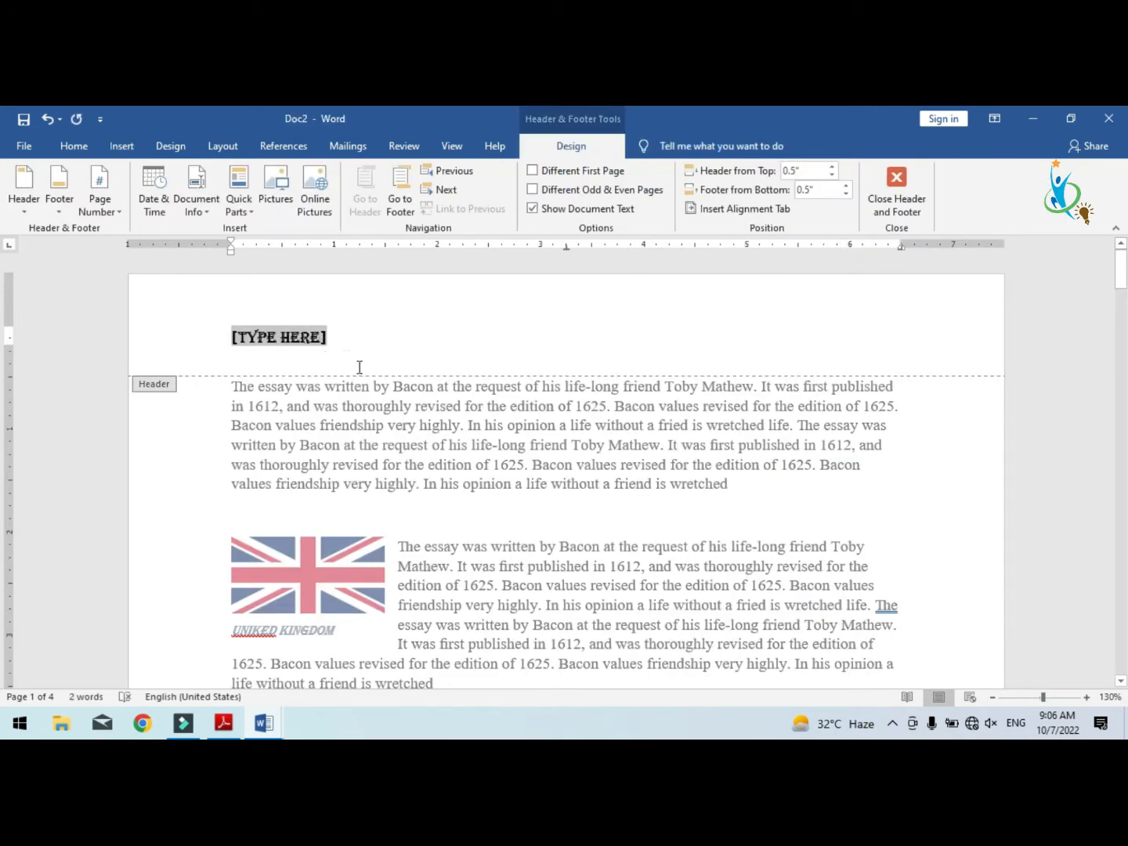
# Apply the Calibri body font to the header placeholder and replace it with the text "Page No"
pyautogui.click(72, 149)
pyautogui.click(214, 180)
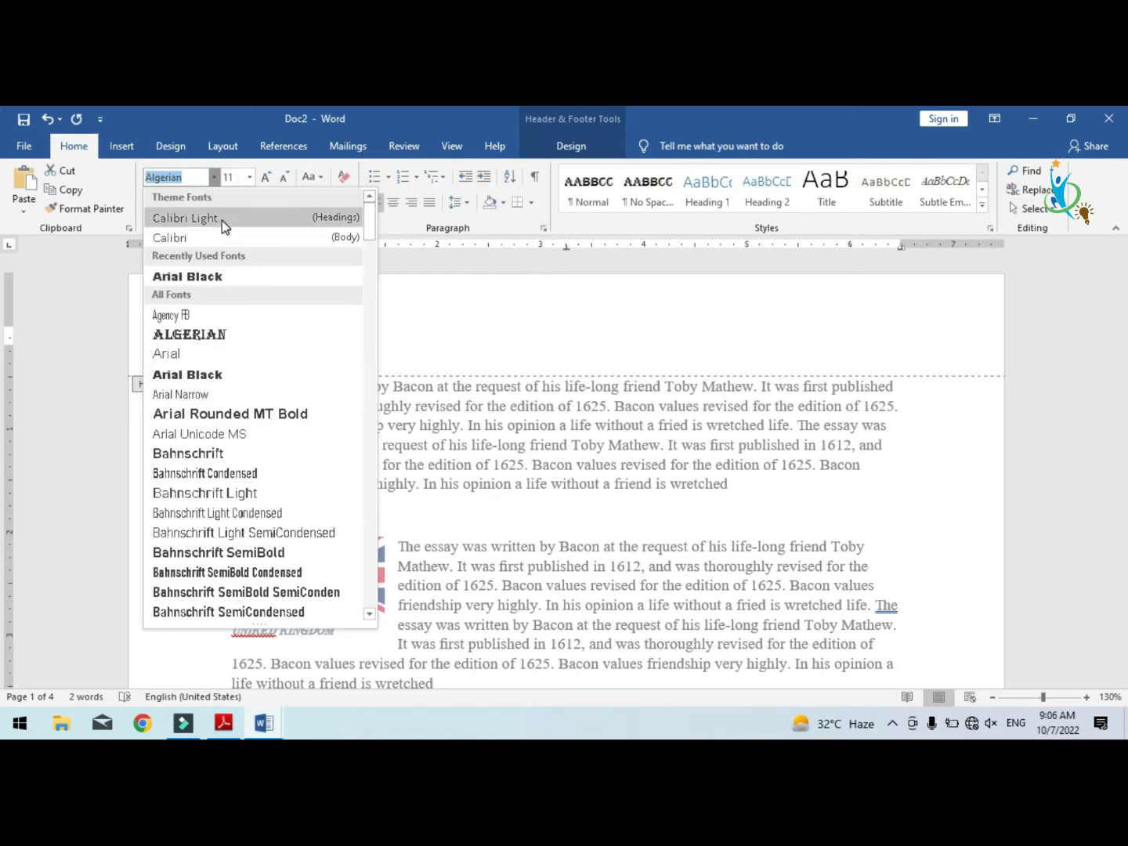
pyautogui.click(168, 237)
pyautogui.click(288, 336)
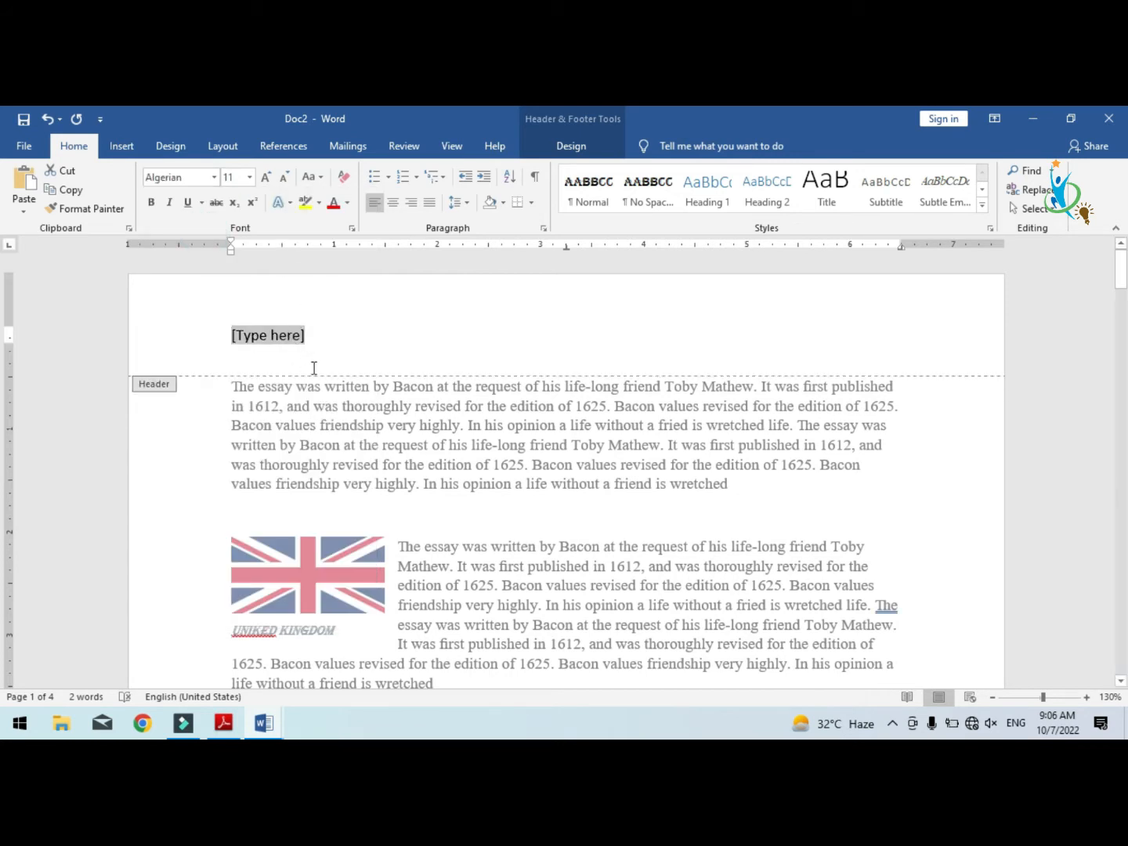
pyautogui.write('PAGE NO')
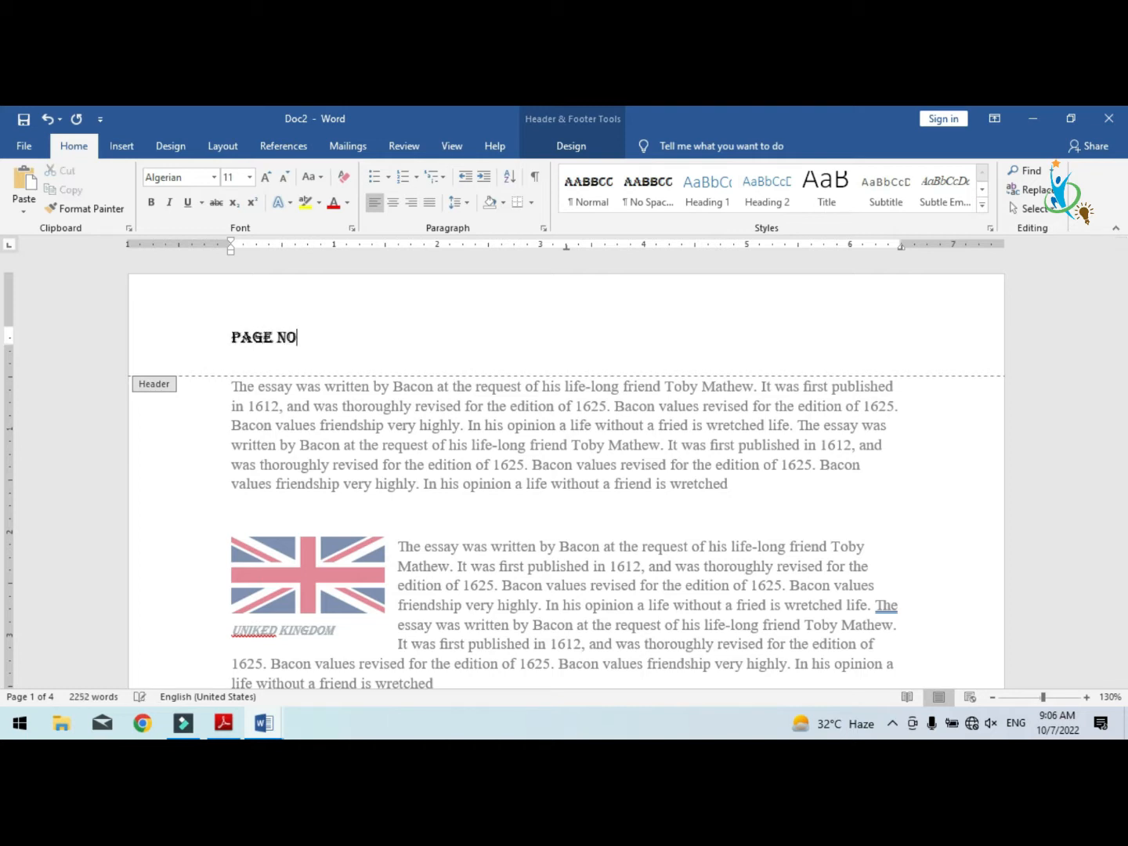
# Change the font of the "Page No" header text to Calibri (Body)
pyautogui.moveTo(314, 336); pyautogui.dragTo(225, 334)
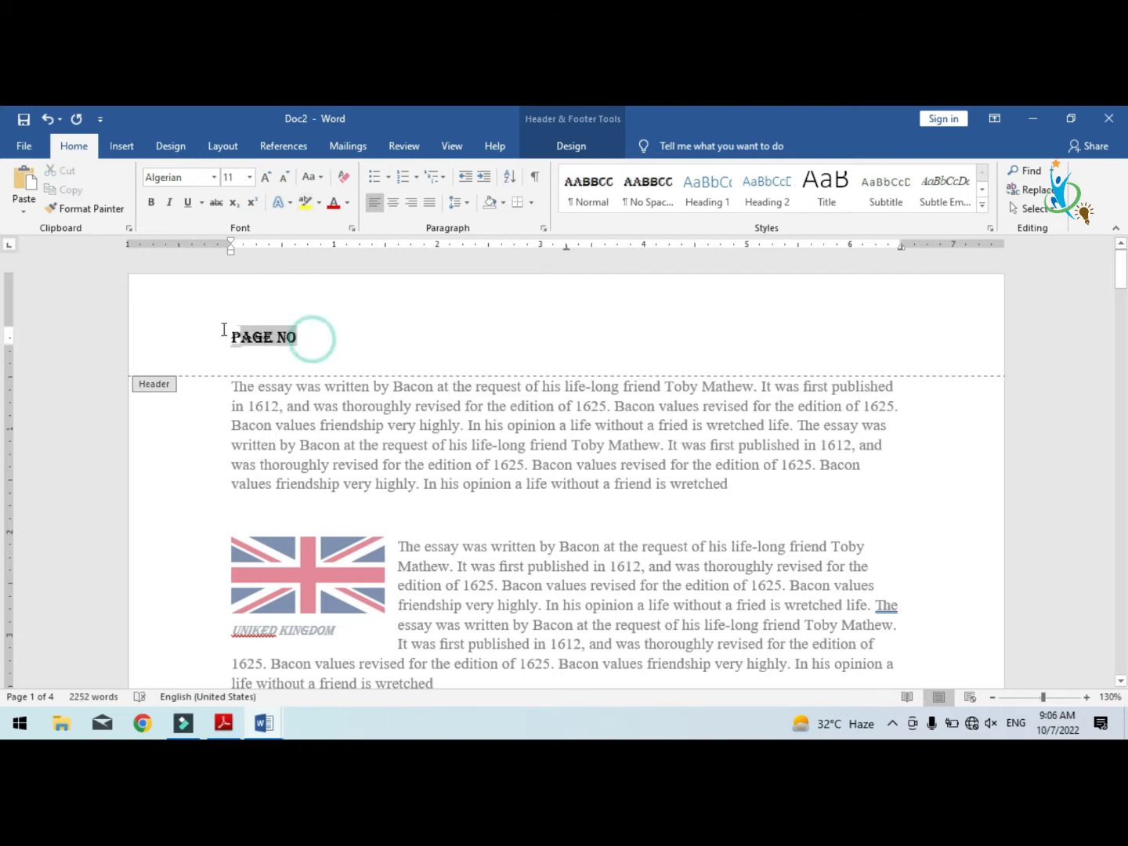
pyautogui.click(214, 177)
pyautogui.click(208, 239)
pyautogui.click(352, 336)
# Close header editing and look through the document's pages to check the header on each one
pyautogui.scroll(-5, 390, 342)
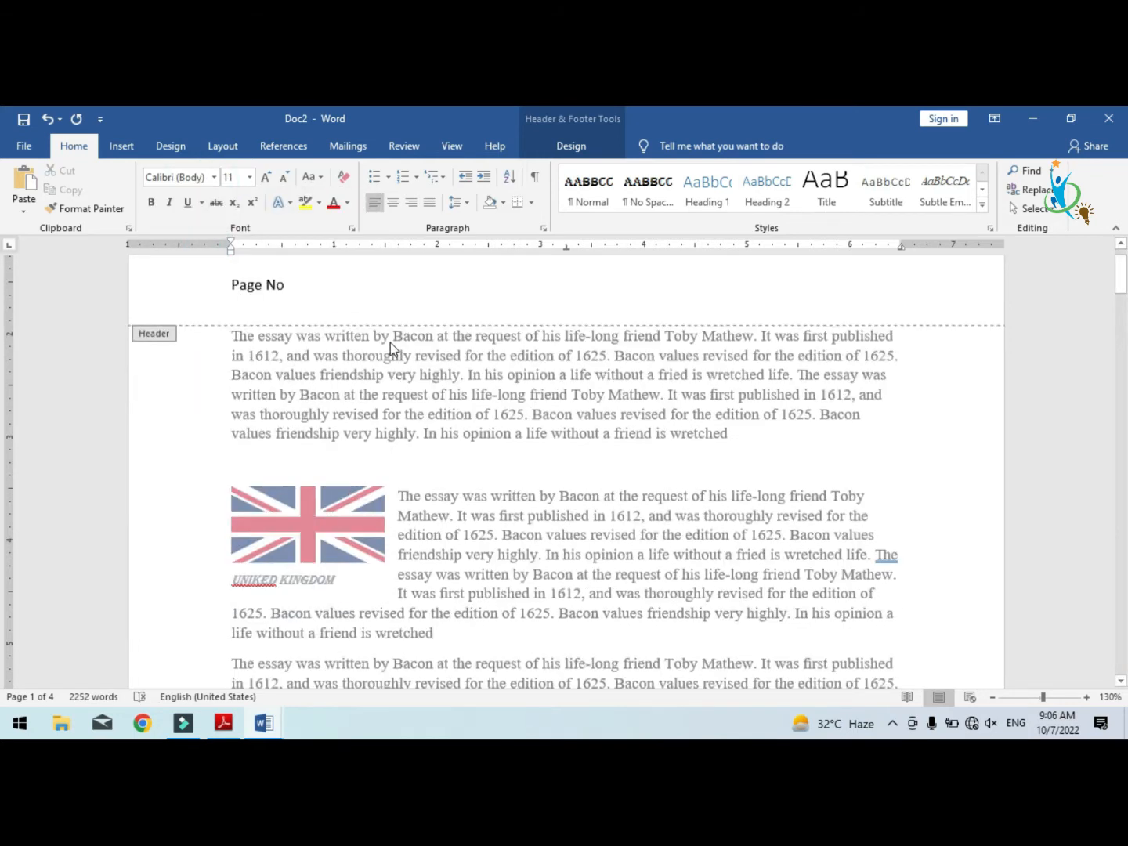
pyautogui.scroll(5, 398, 334)
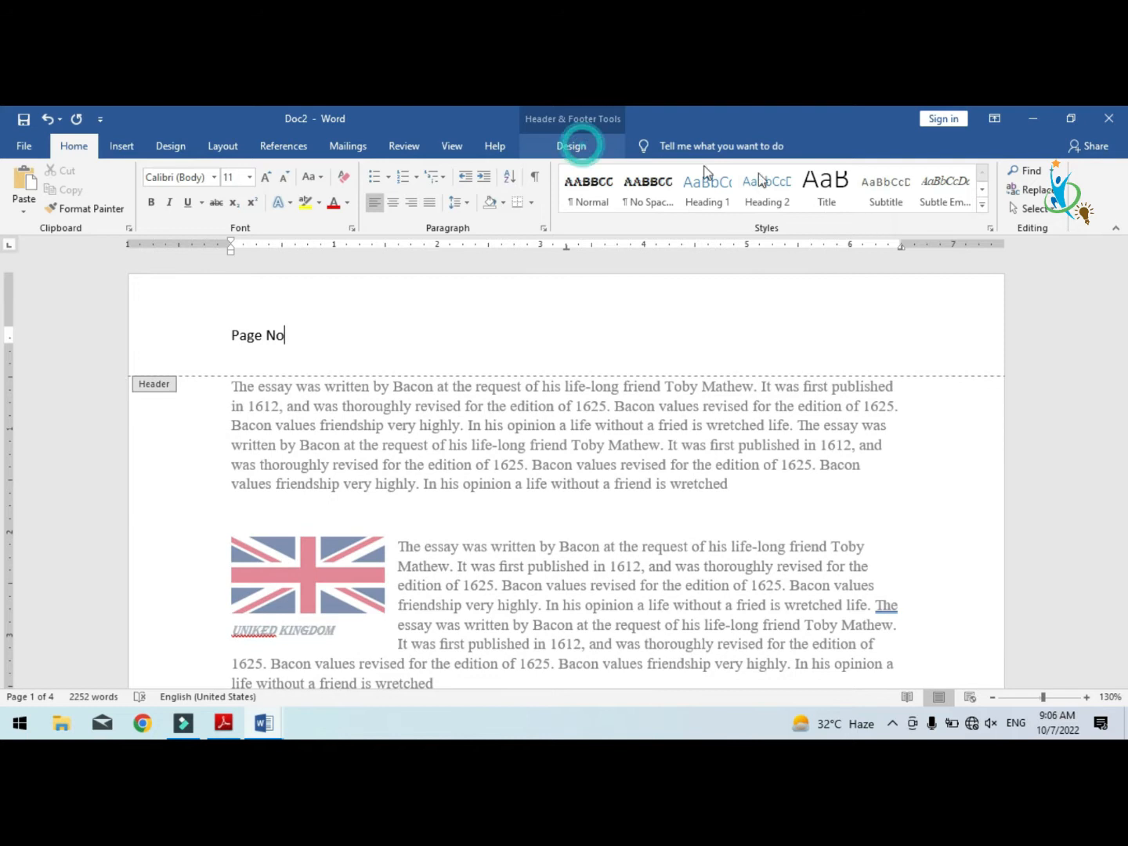
pyautogui.click(576, 144)
pyautogui.click(884, 198)
pyautogui.scroll(-8, 637, 358)
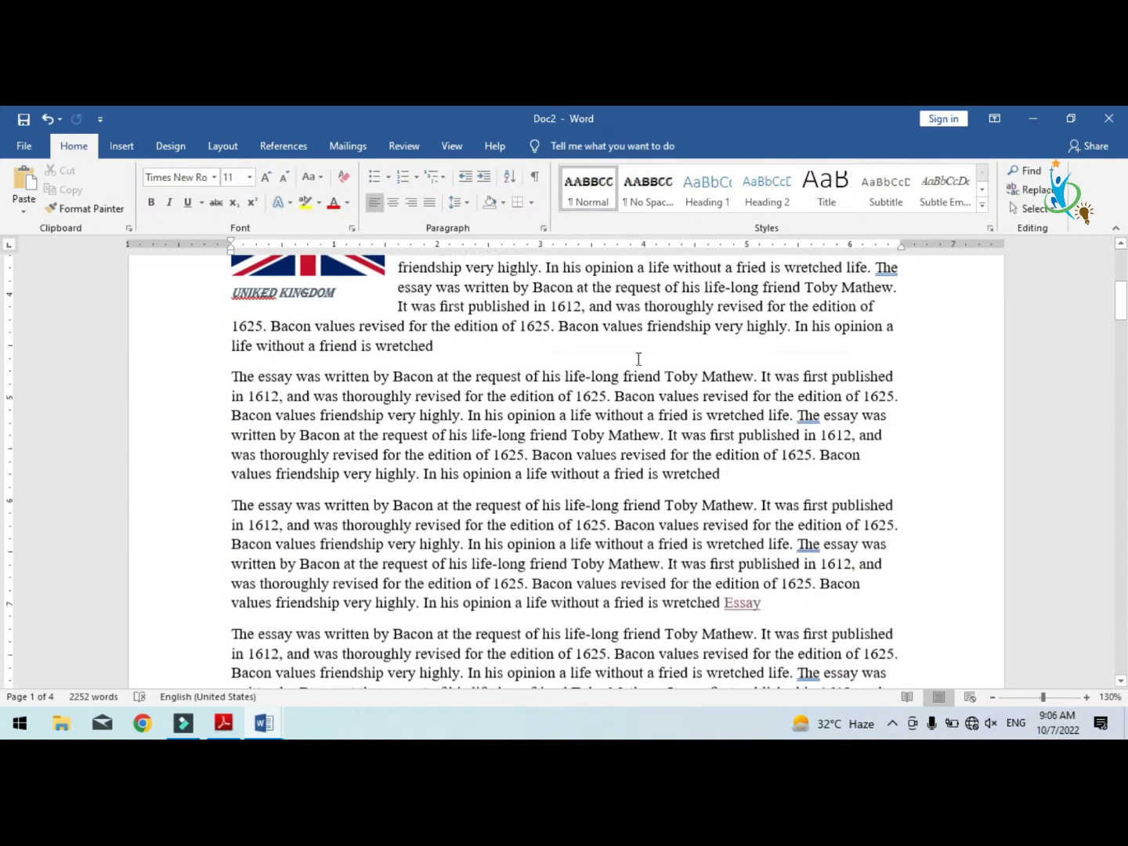
pyautogui.scroll(-4, 639, 359)
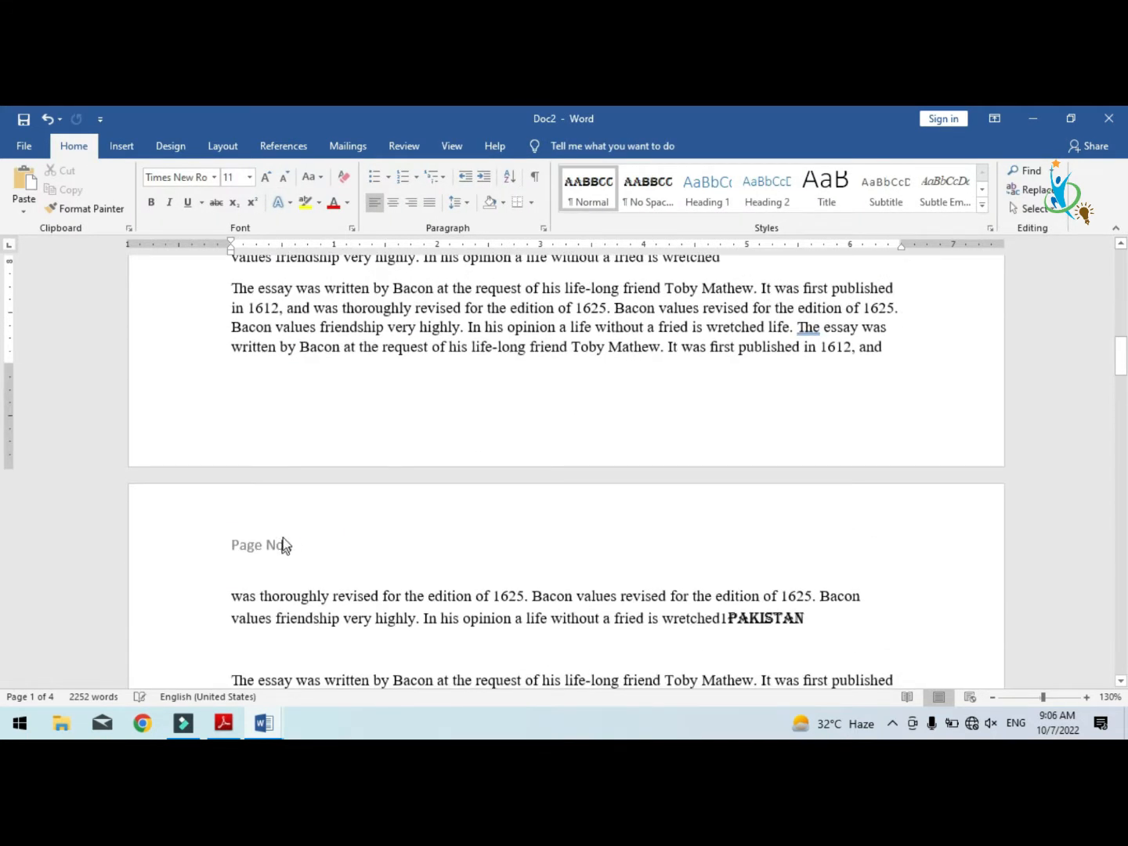
pyautogui.scroll(-15, 284, 540)
pyautogui.scroll(20, 366, 520)
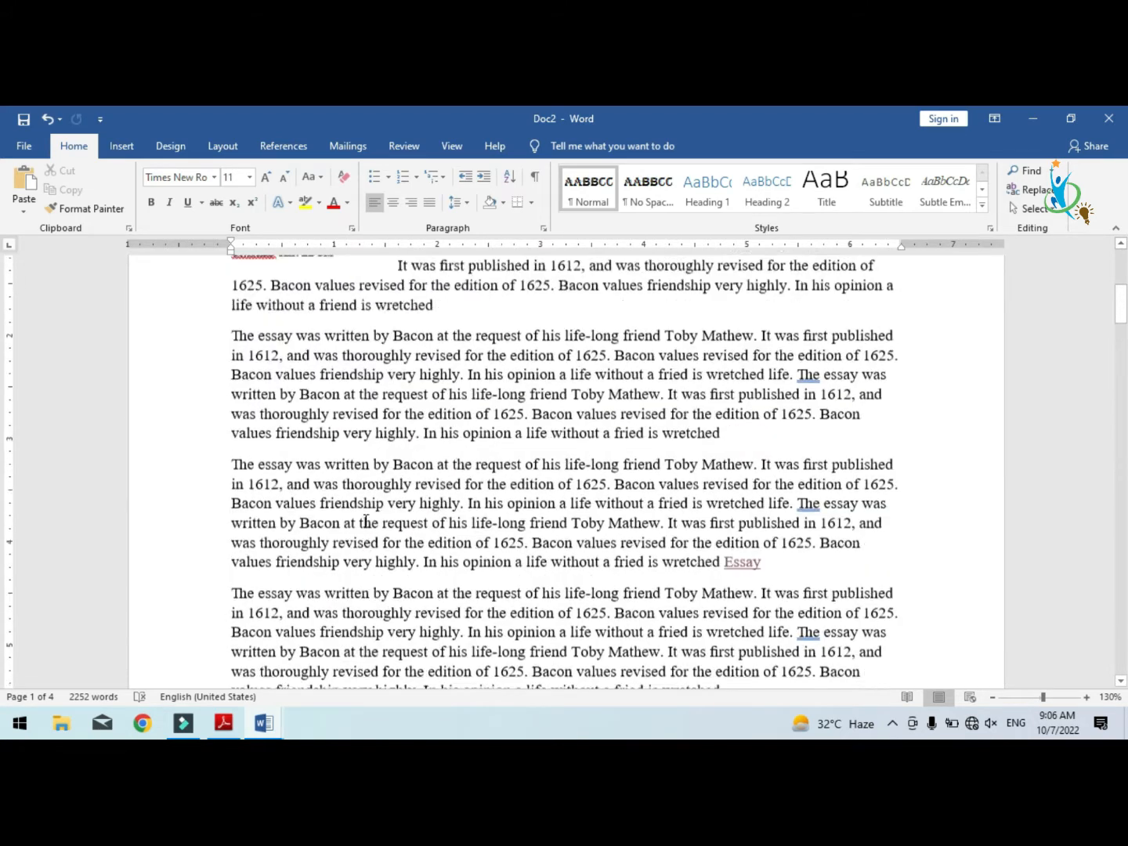
pyautogui.scroll(5, 365, 521)
# Reopen the header, replace it with the Facet (Even Page) design and check it on the following pages
pyautogui.doubleClick(309, 336)
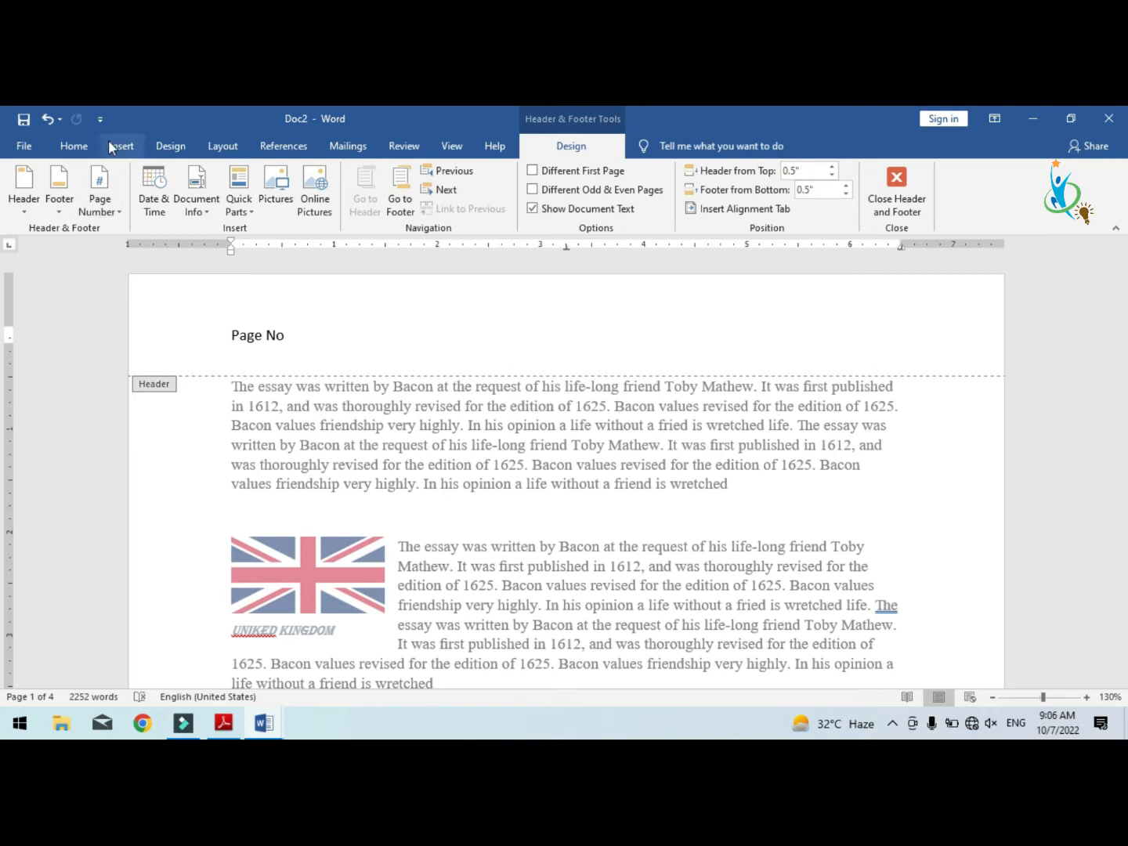
pyautogui.click(24, 210)
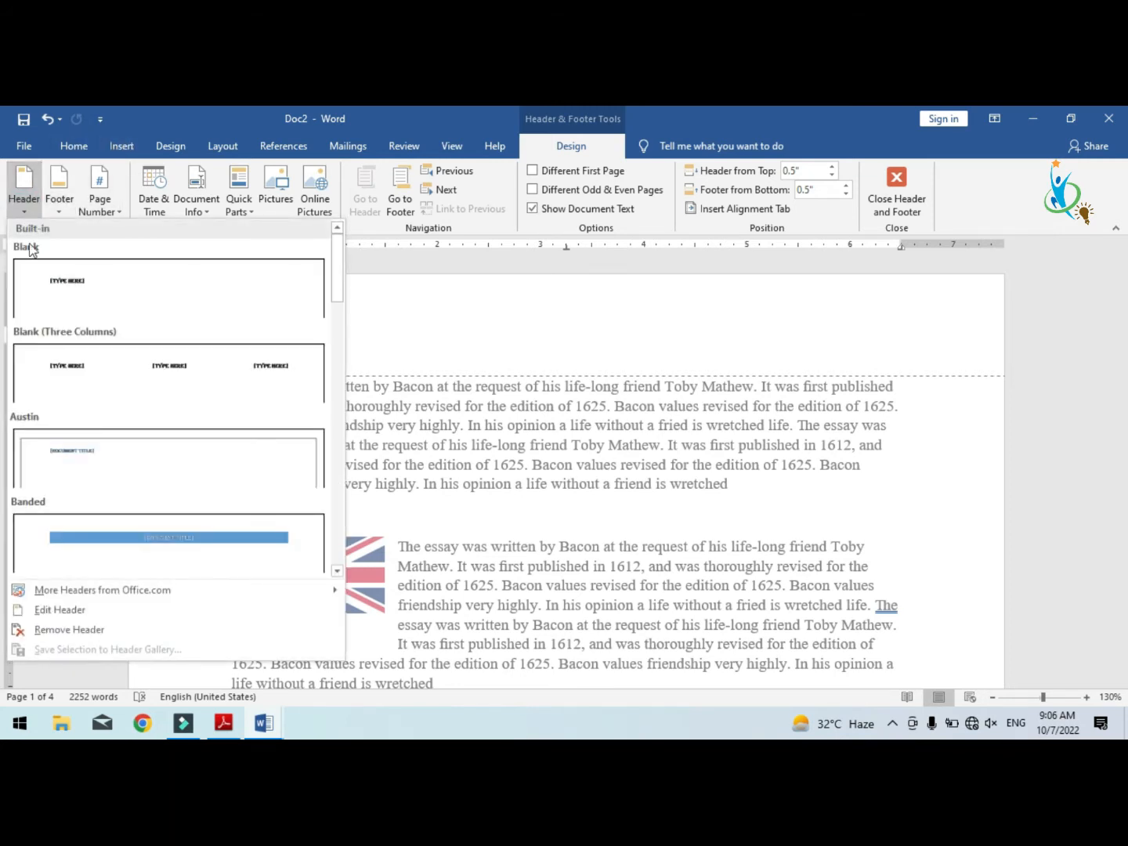
pyautogui.scroll(-6, 101, 463)
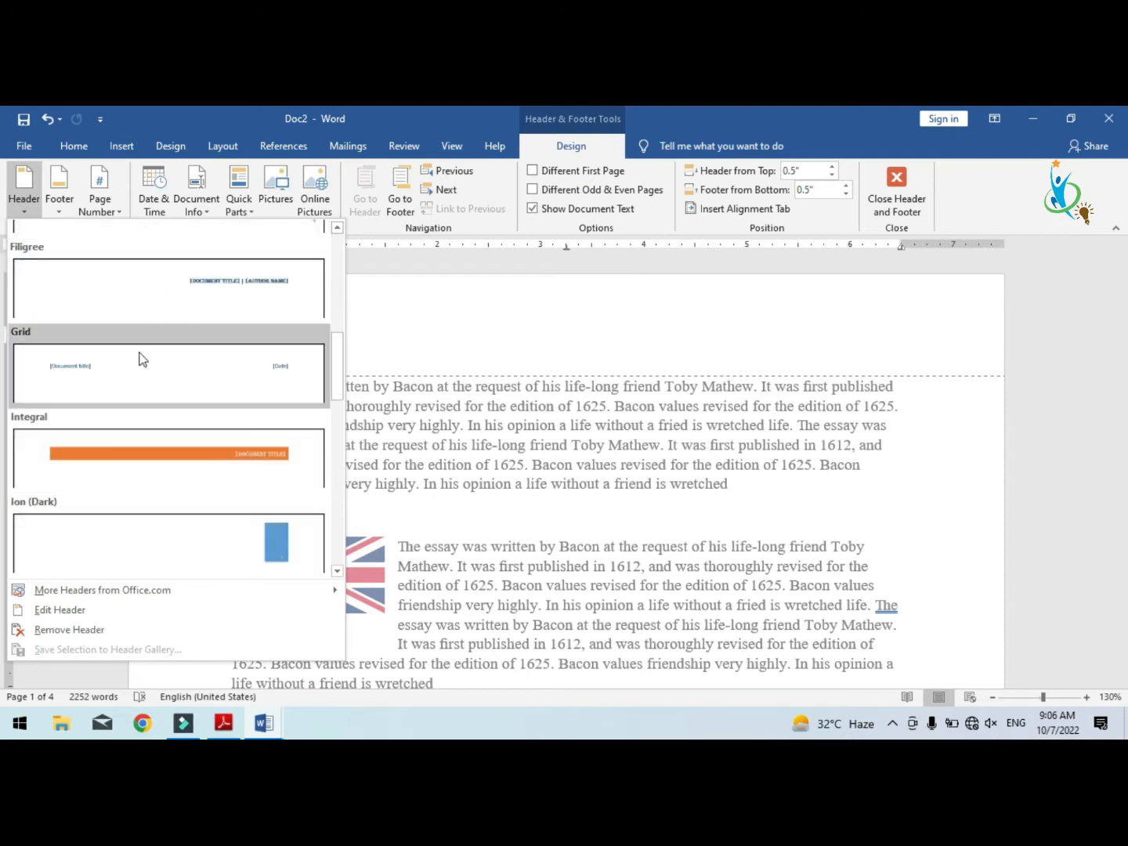
pyautogui.scroll(3, 145, 341)
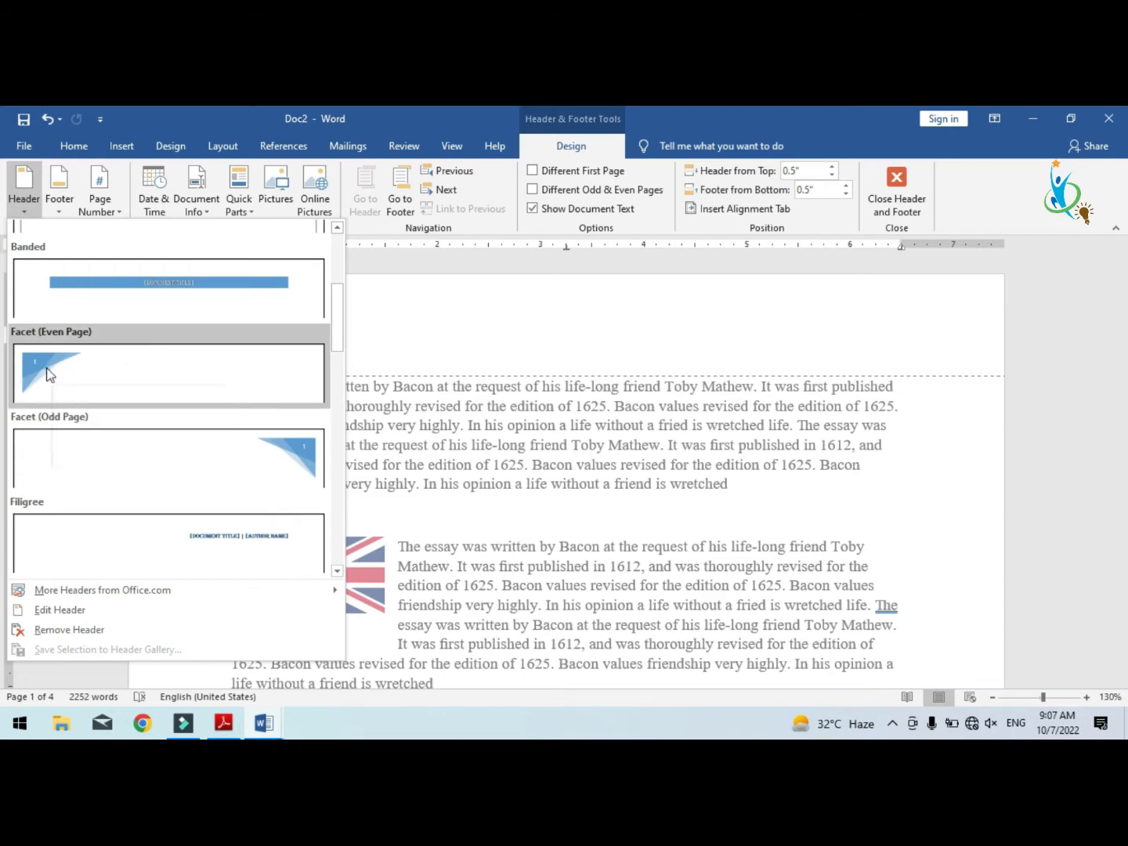
pyautogui.click(82, 388)
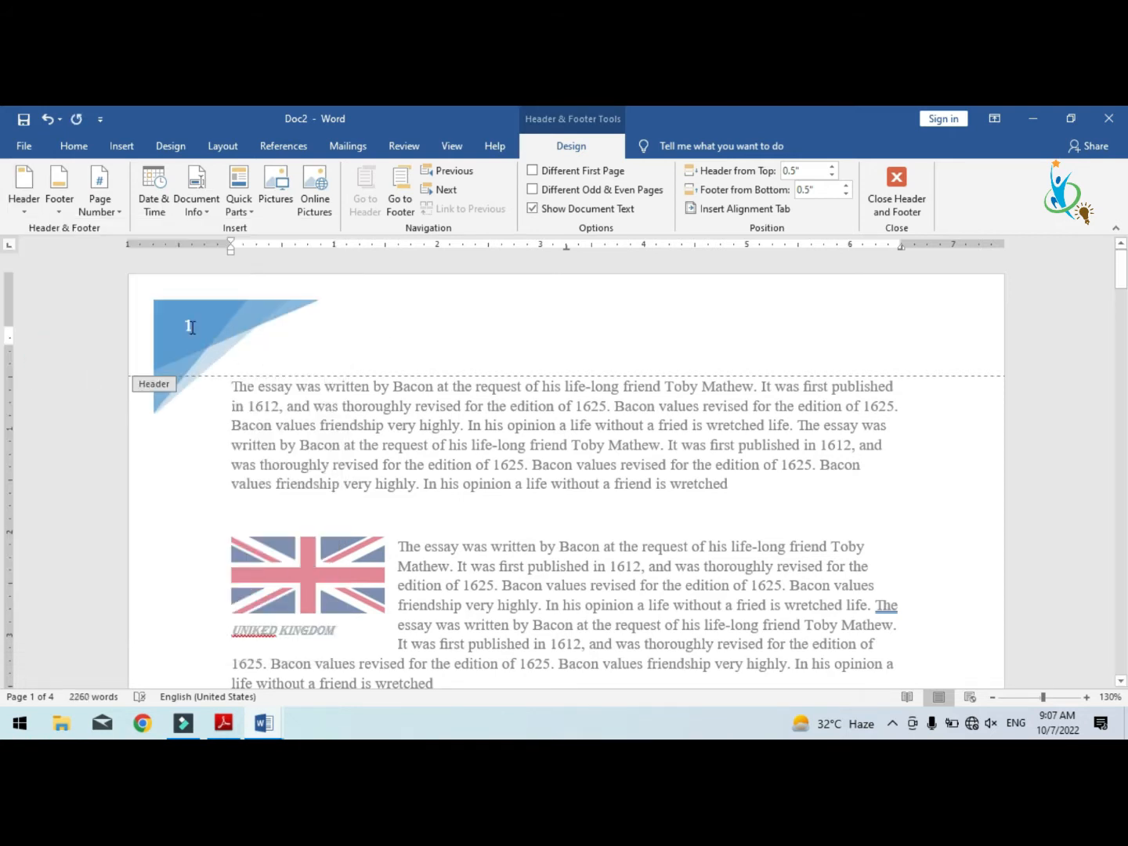
pyautogui.scroll(-12, 297, 337)
pyautogui.scroll(-12, 298, 334)
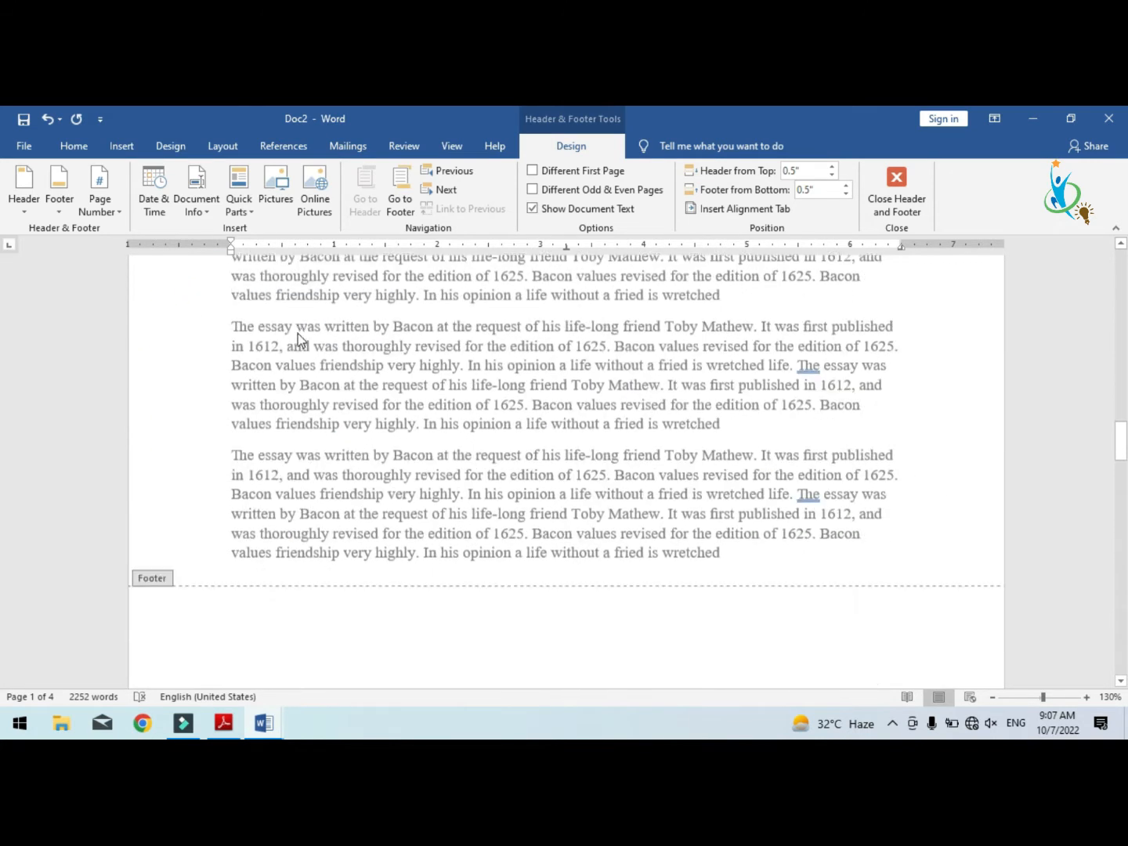
pyautogui.scroll(-10, 298, 333)
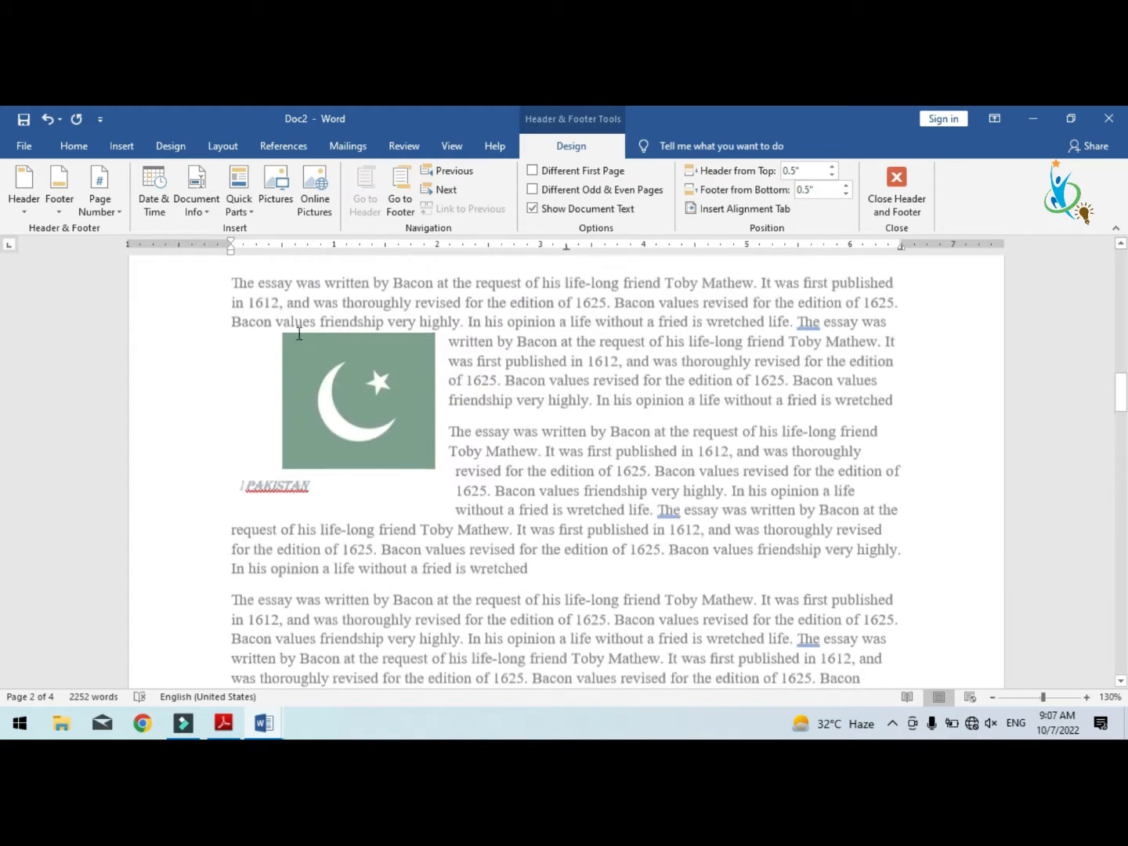
pyautogui.scroll(-4, 298, 334)
# Replace the header with the built-in Banded design
pyautogui.click(25, 192)
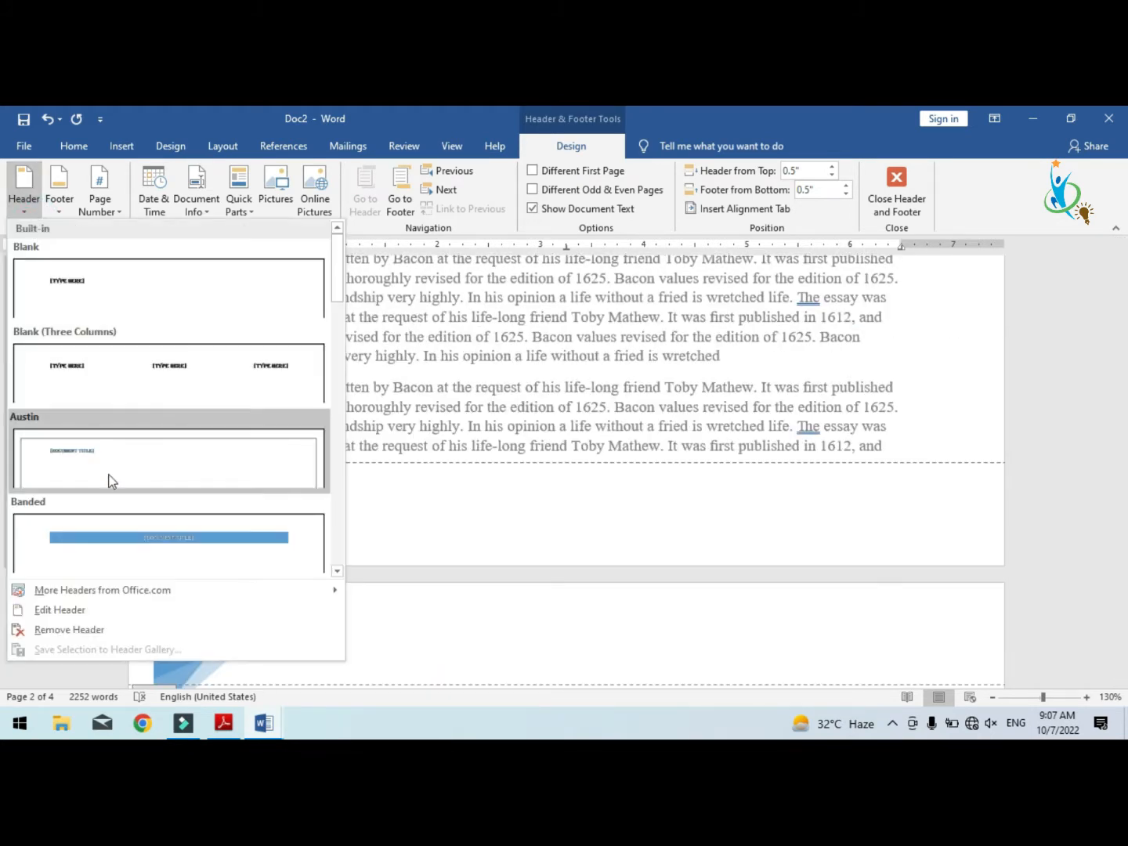
pyautogui.click(116, 526)
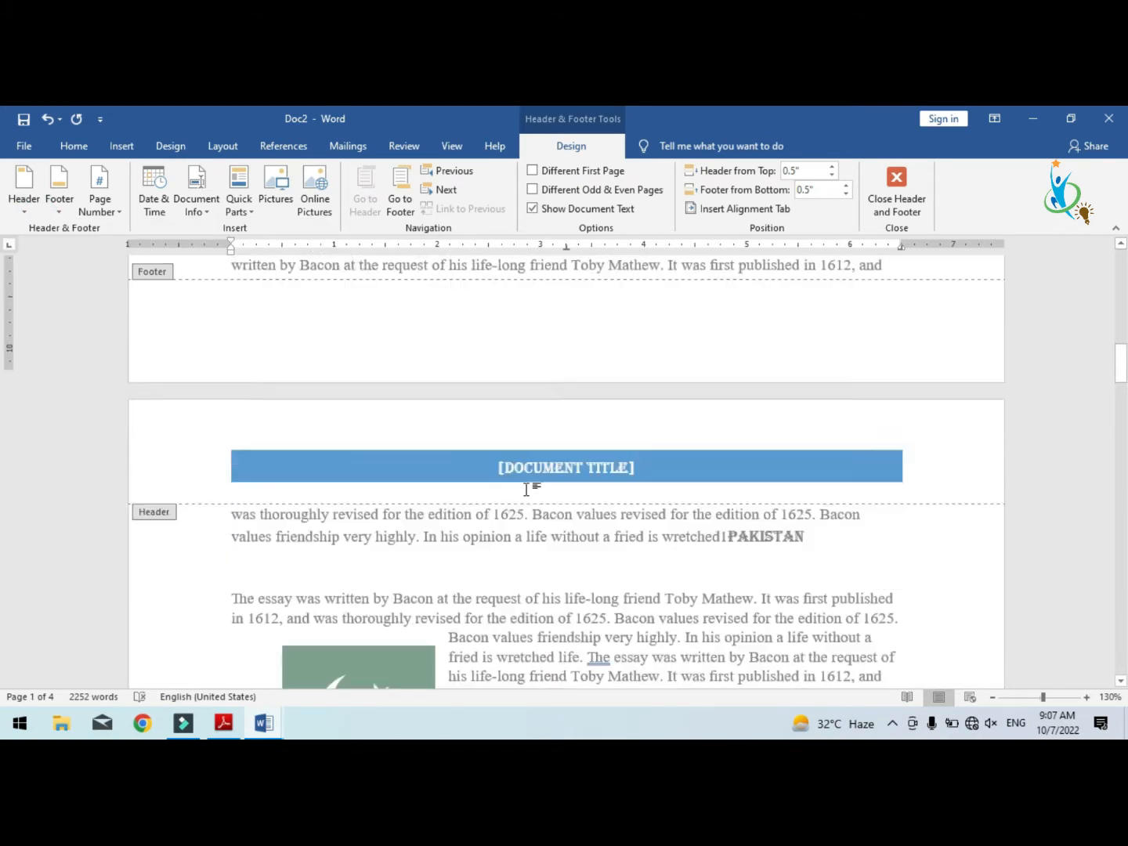
pyautogui.scroll(15, 527, 490)
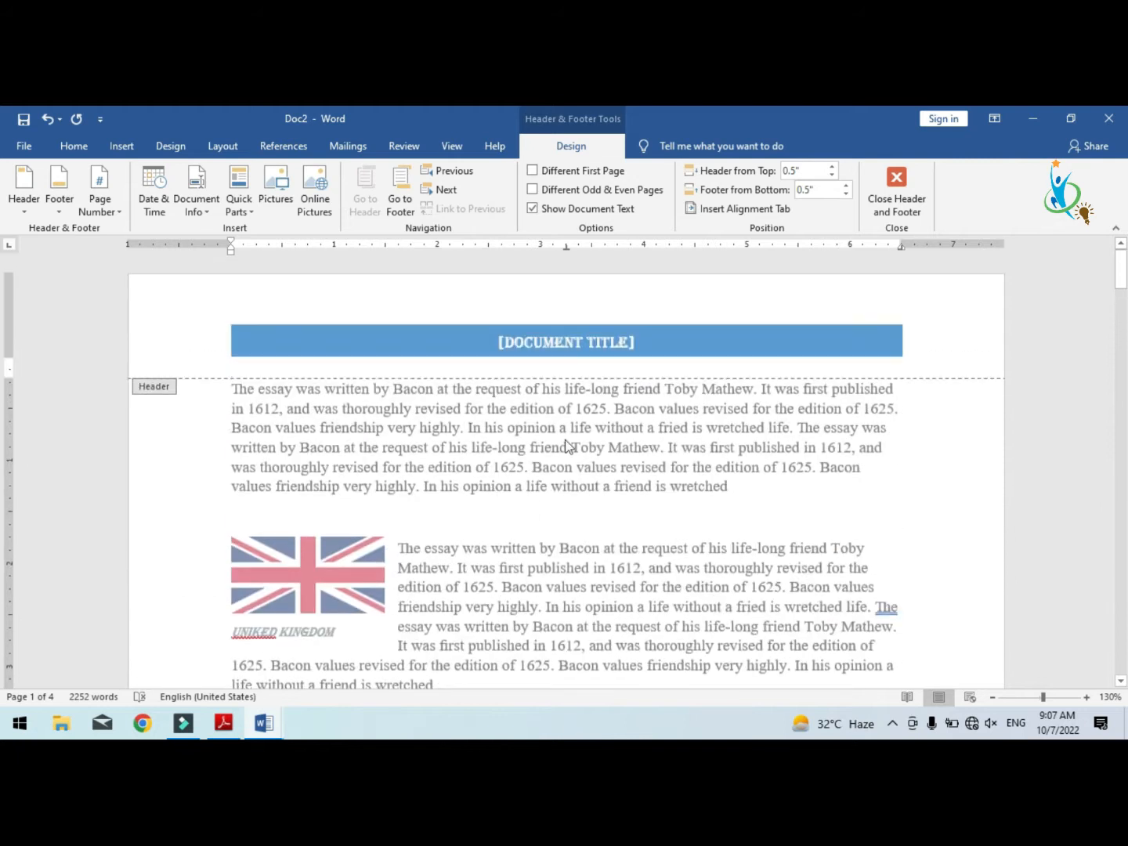
# Remove the Banded header from the document
pyautogui.click(572, 342)
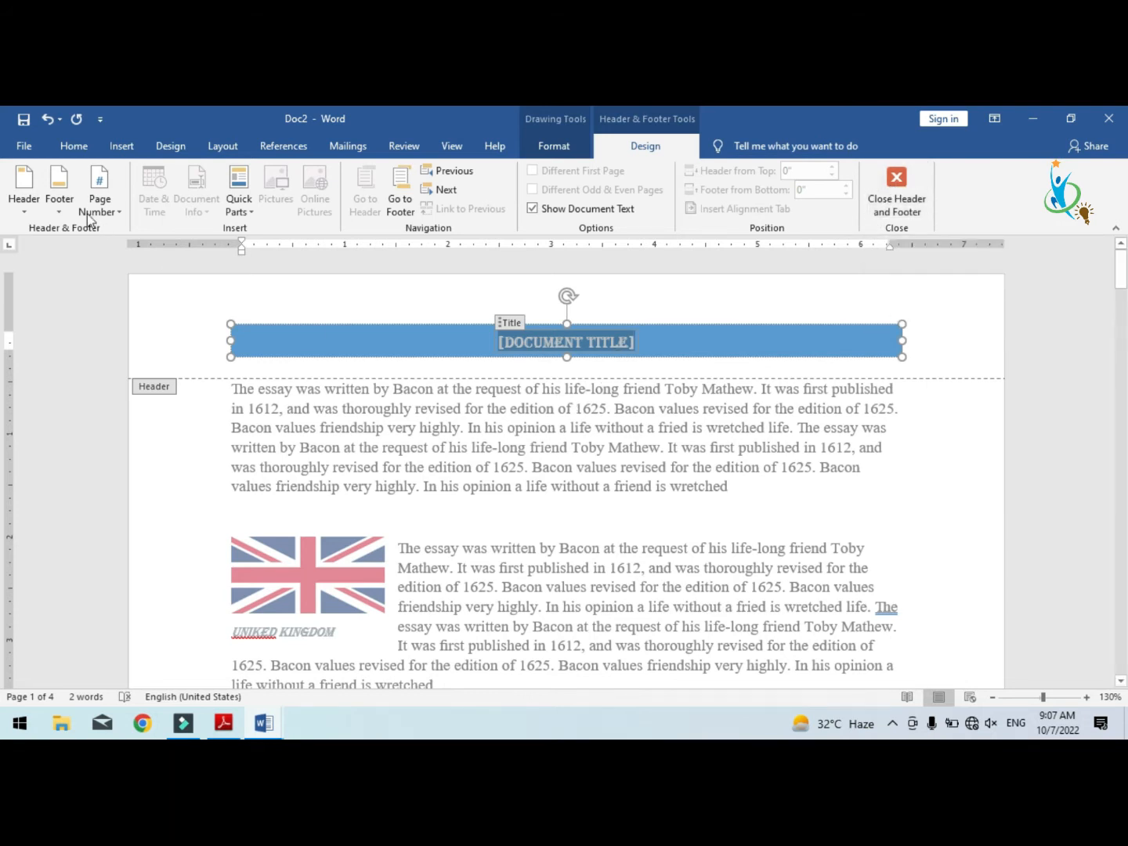
pyautogui.click(34, 214)
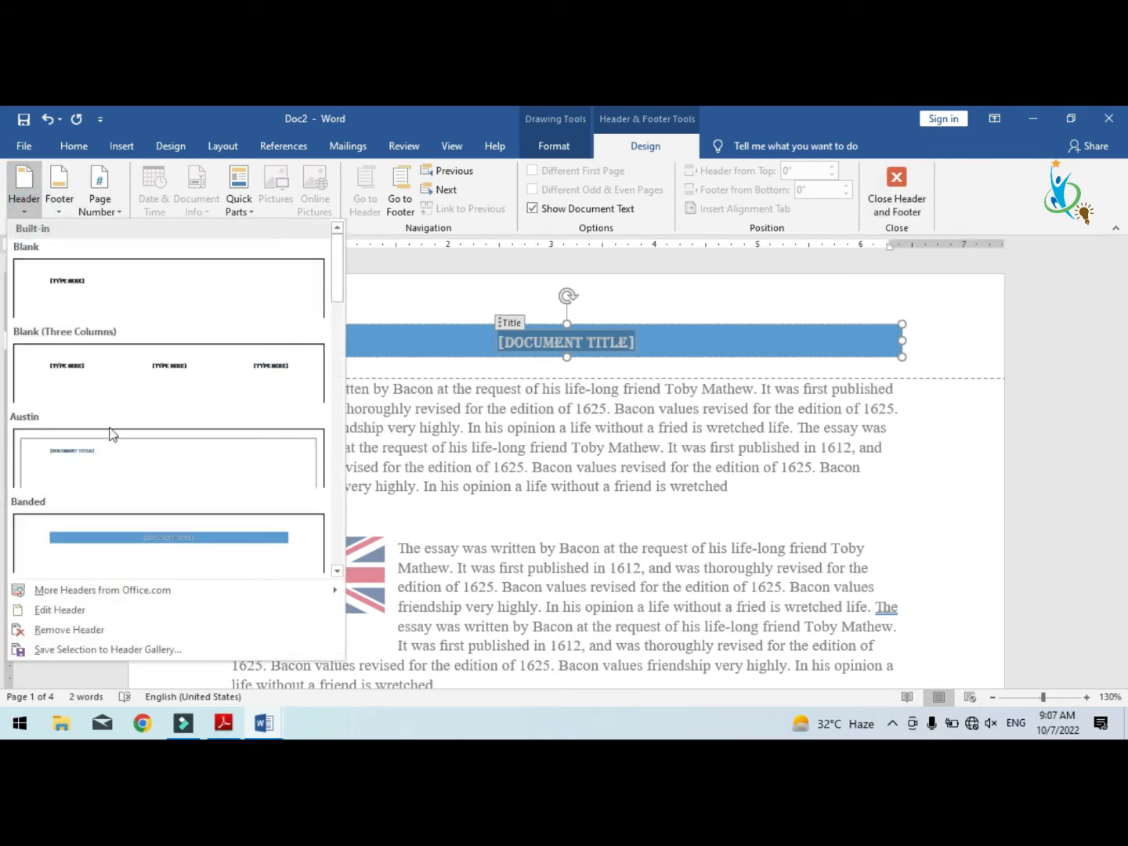
pyautogui.click(88, 631)
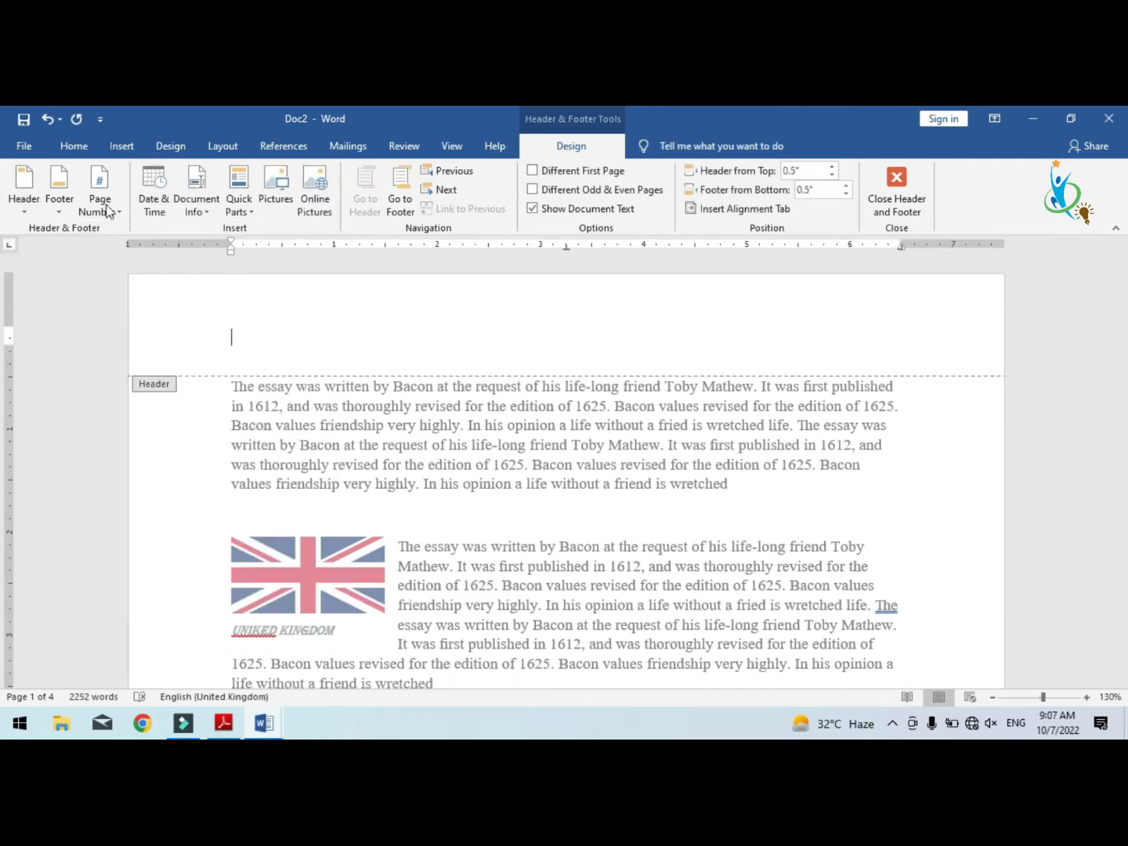
# Insert the built-in Blank footer and select its placeholder text on the first page
pyautogui.click(24, 205)
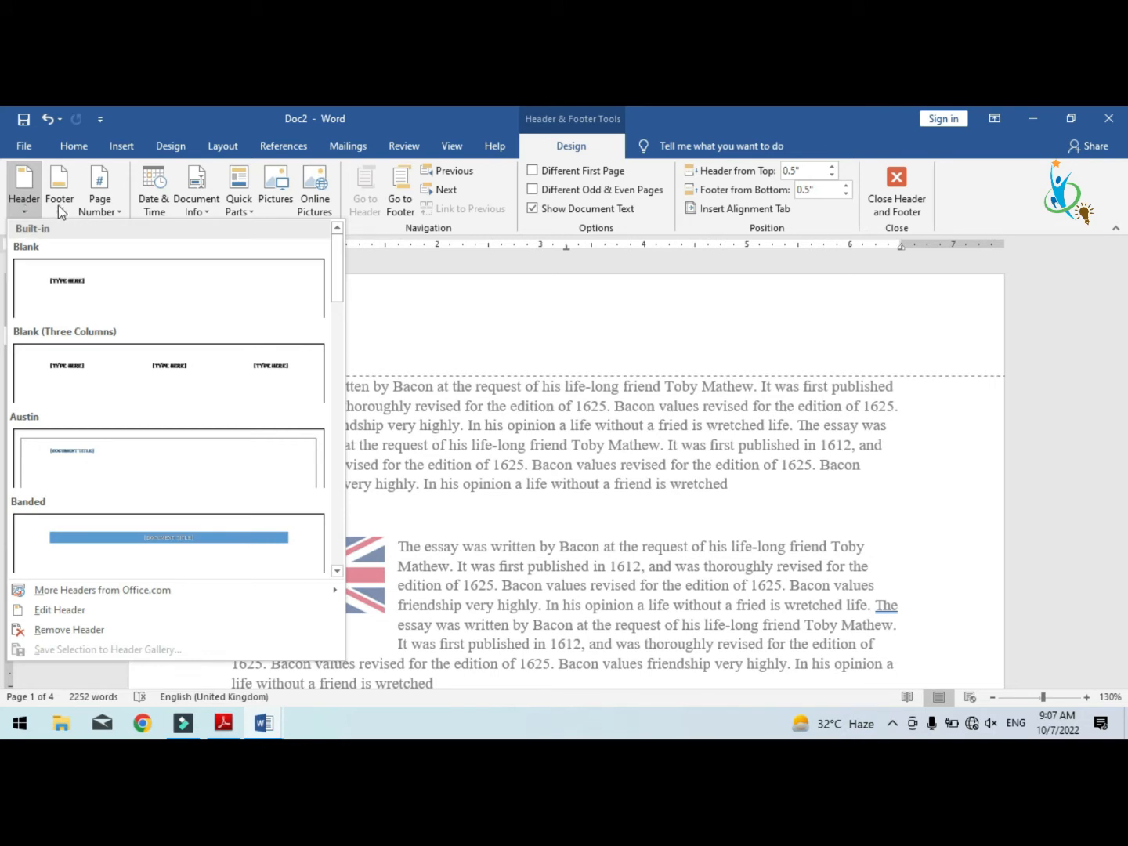
pyautogui.click(59, 205)
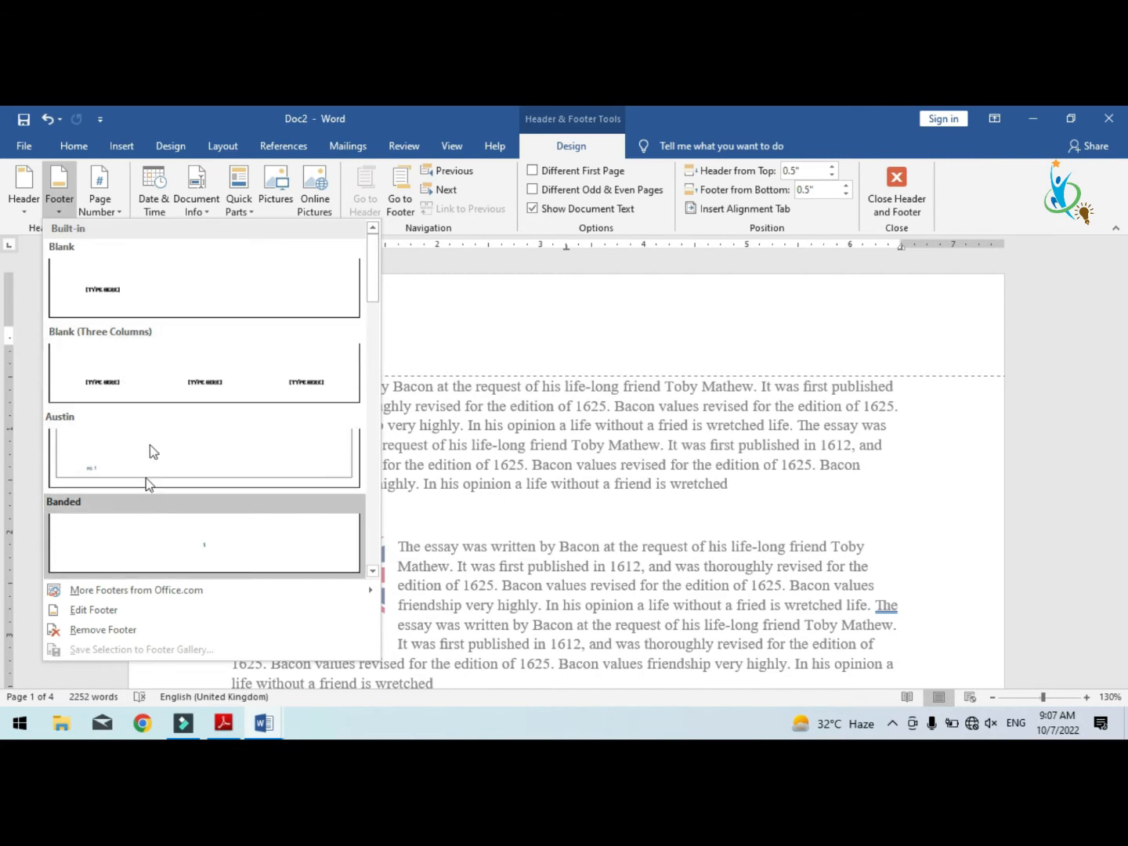
pyautogui.click(156, 281)
pyautogui.scroll(-5, 377, 411)
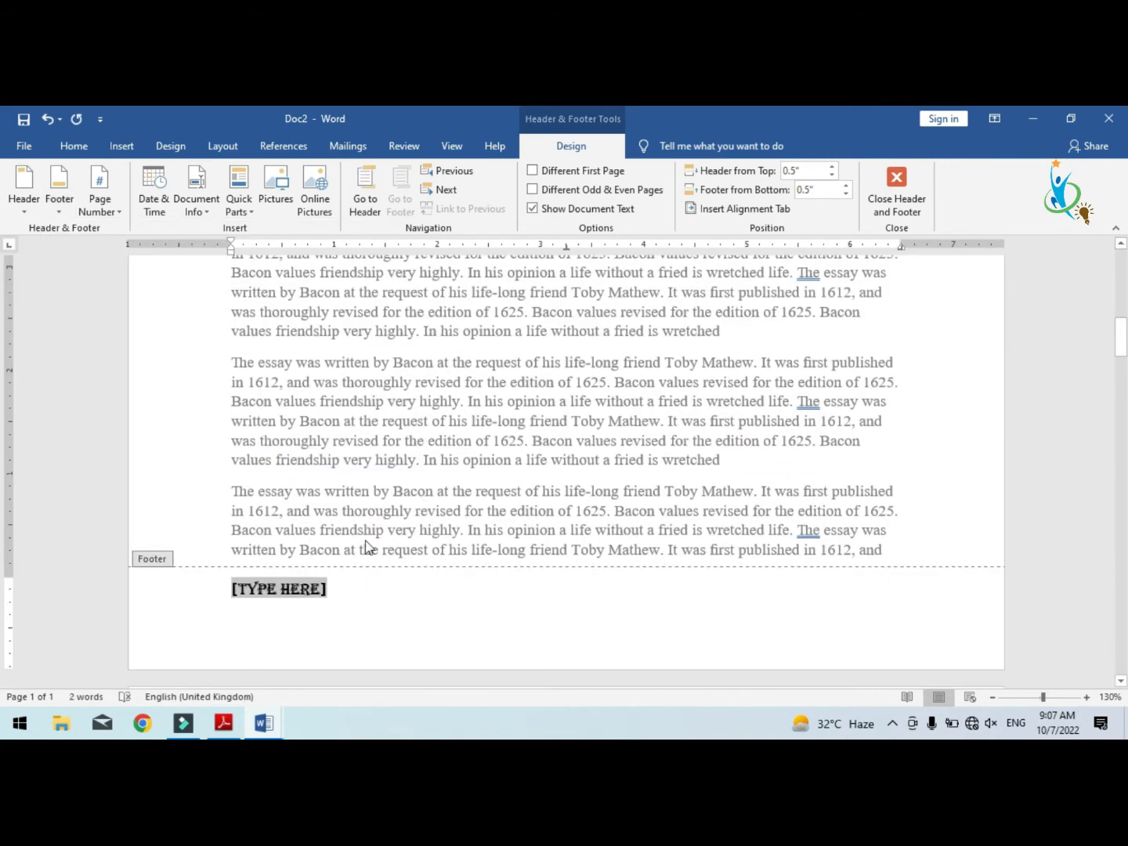
pyautogui.click(409, 598)
pyautogui.click(349, 620)
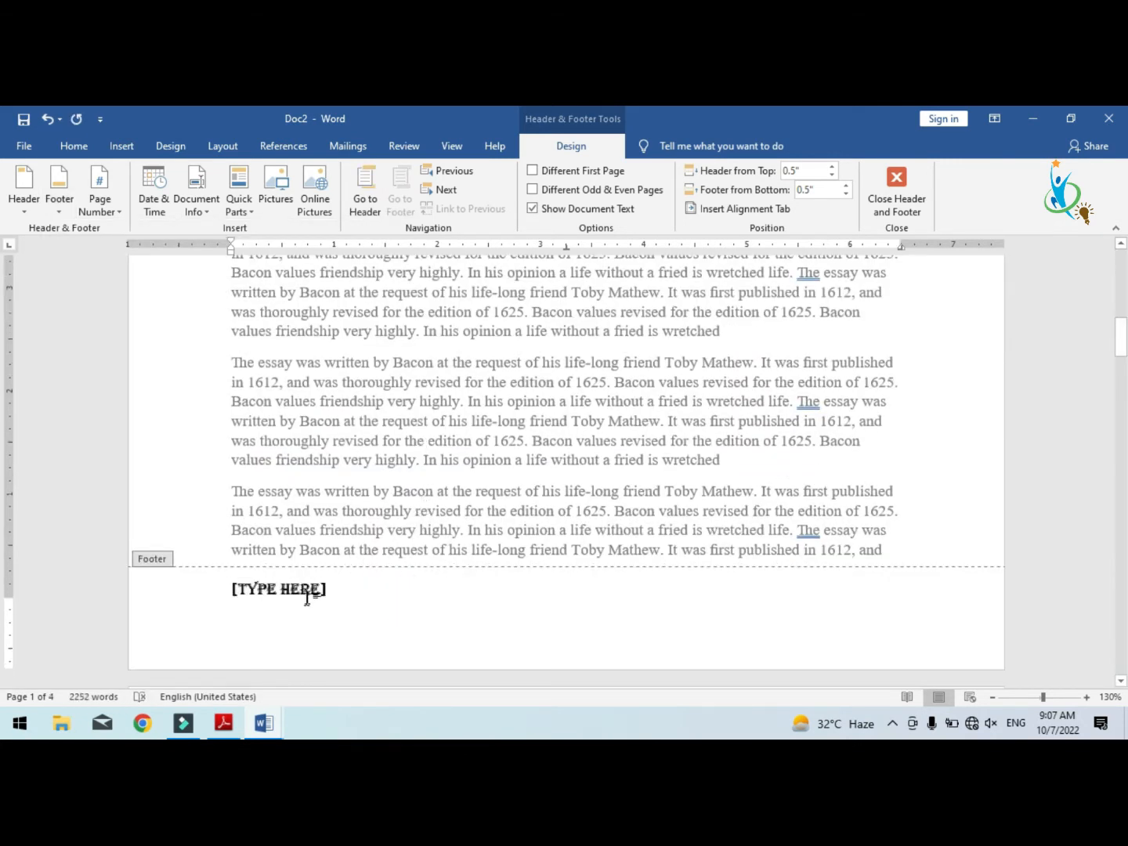
pyautogui.click(308, 592)
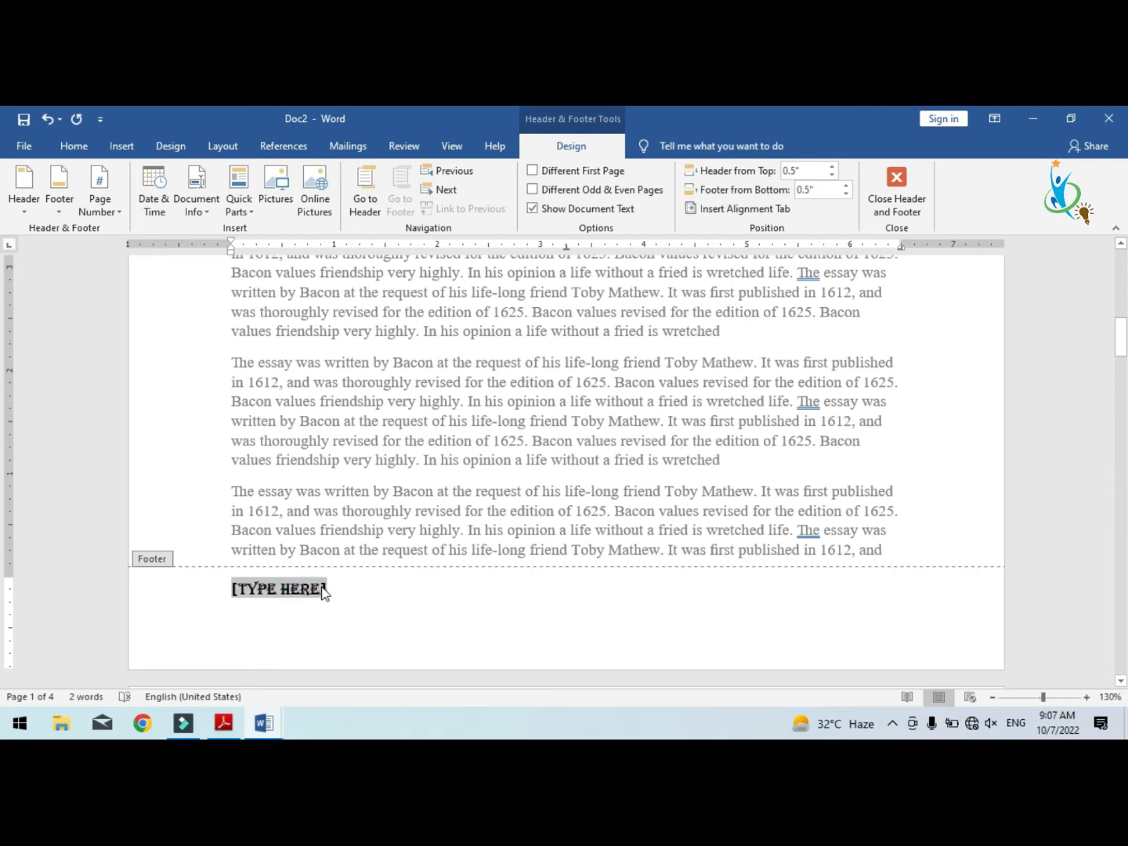
# Close footer editing and look through the pages to check the footer at the end of each one
pyautogui.click(896, 190)
pyautogui.scroll(-15, 666, 470)
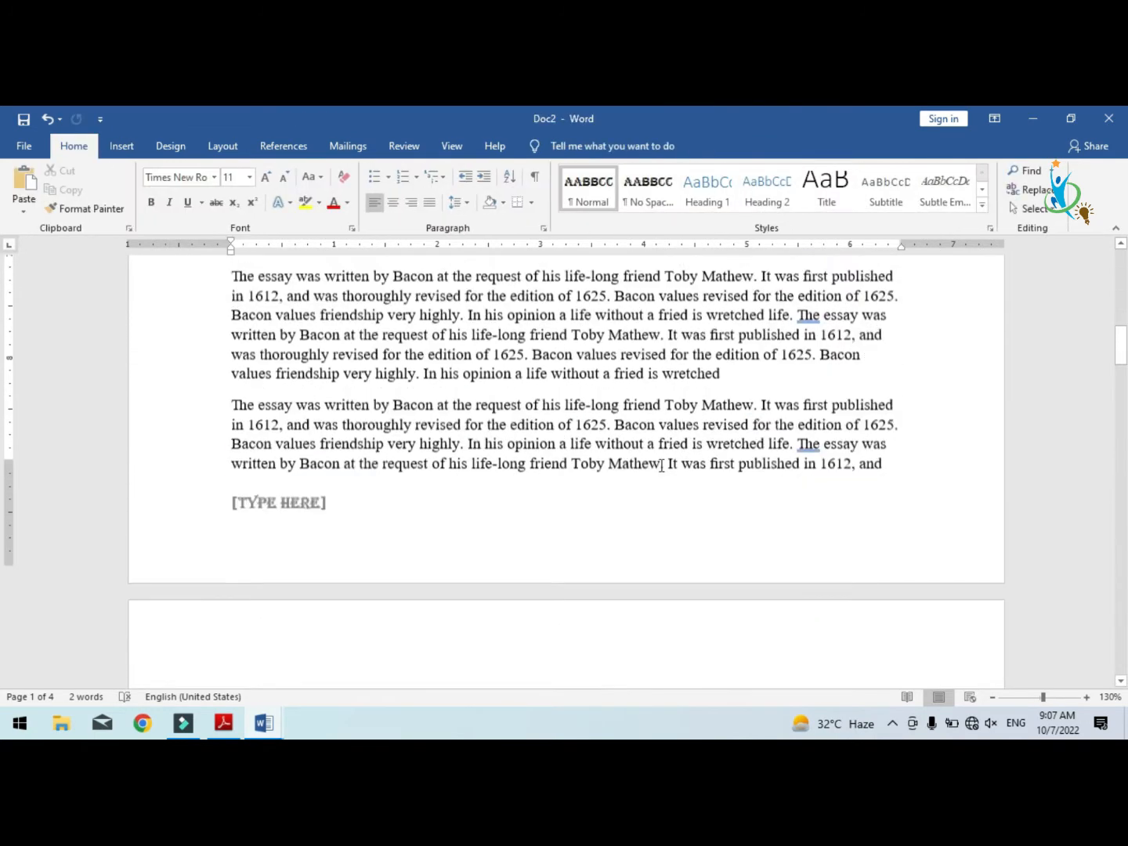
pyautogui.scroll(-15, 659, 466)
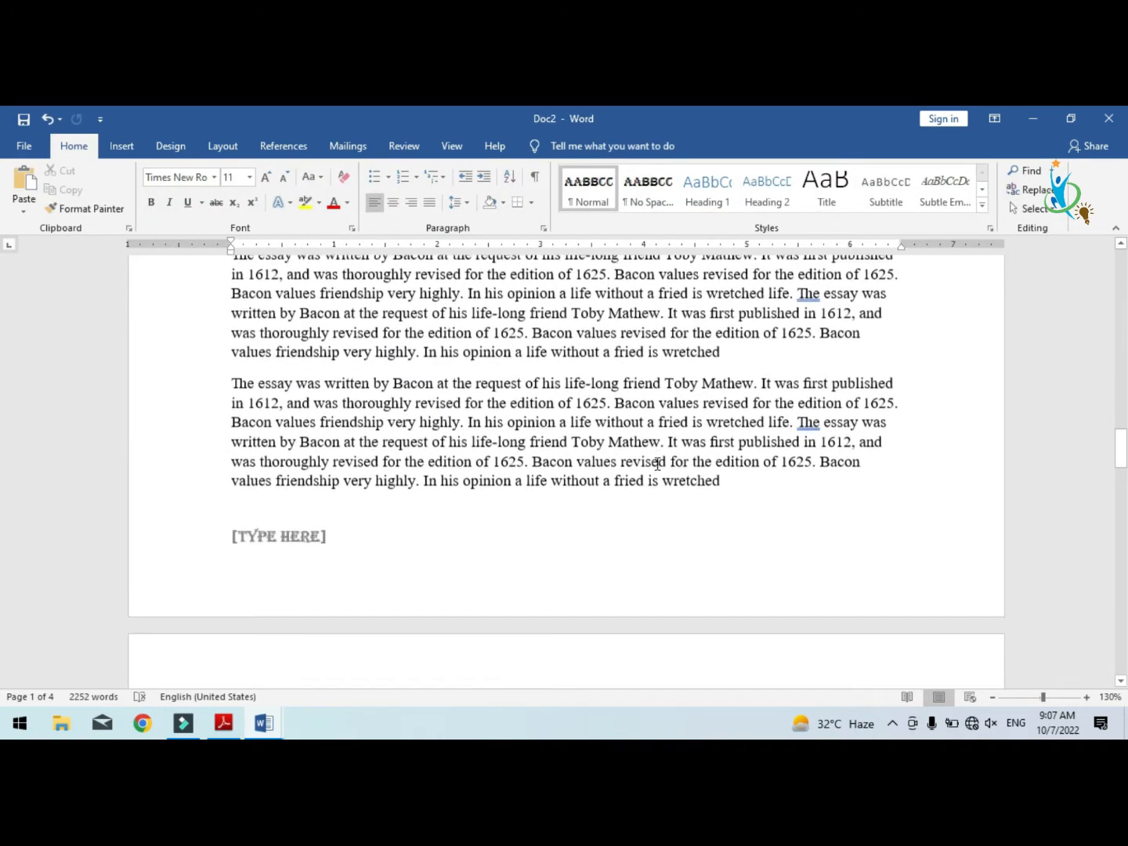
pyautogui.scroll(-5, 658, 469)
pyautogui.scroll(10, 658, 466)
pyautogui.scroll(3, 658, 462)
pyautogui.scroll(-5, 659, 463)
pyautogui.scroll(5, 657, 461)
pyautogui.scroll(-5, 657, 461)
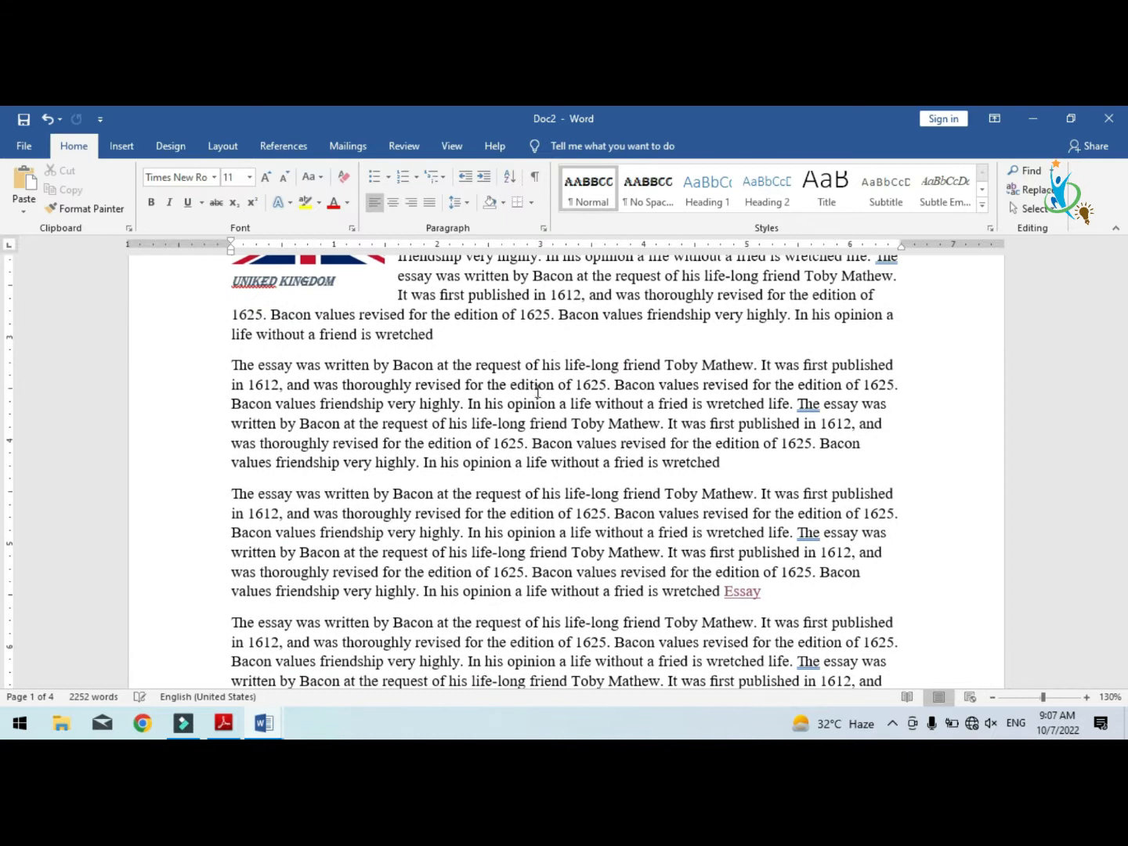
# Remove the footer from the document and close footer editing
pyautogui.scroll(5, 541, 376)
pyautogui.scroll(-10, 526, 411)
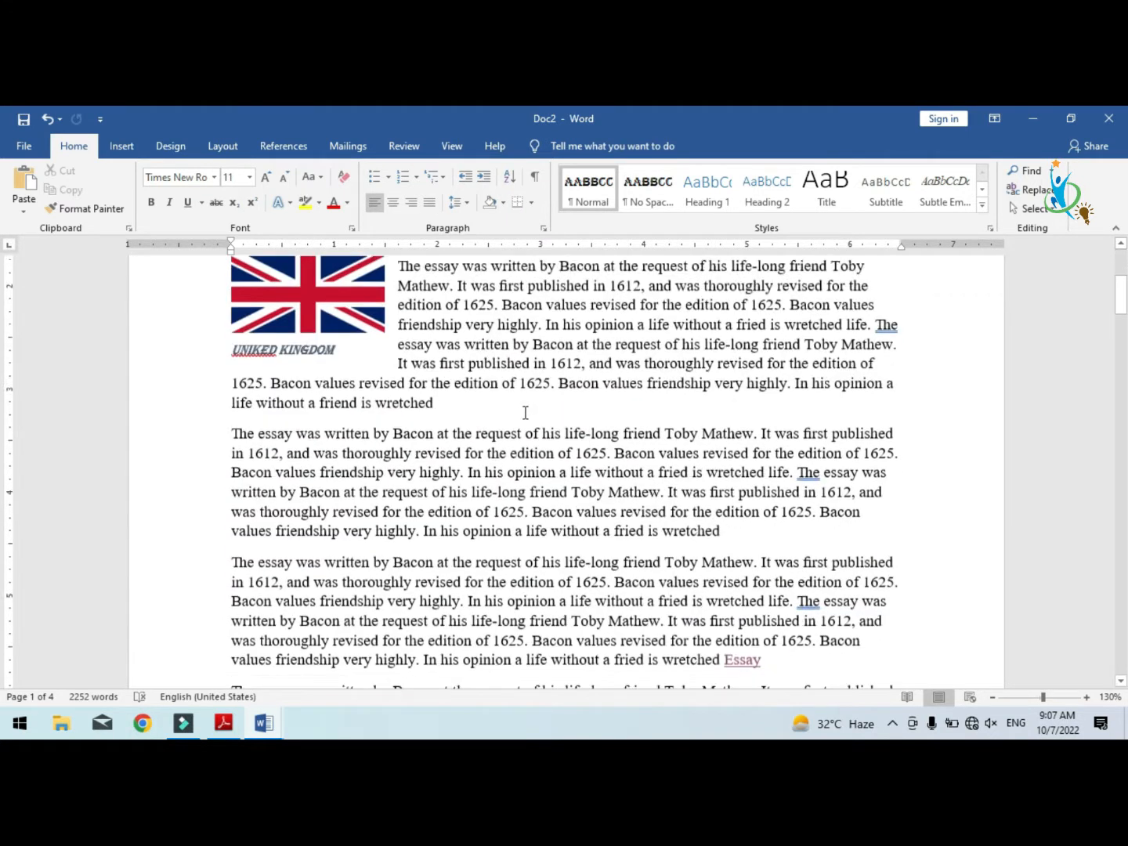
pyautogui.doubleClick(315, 436)
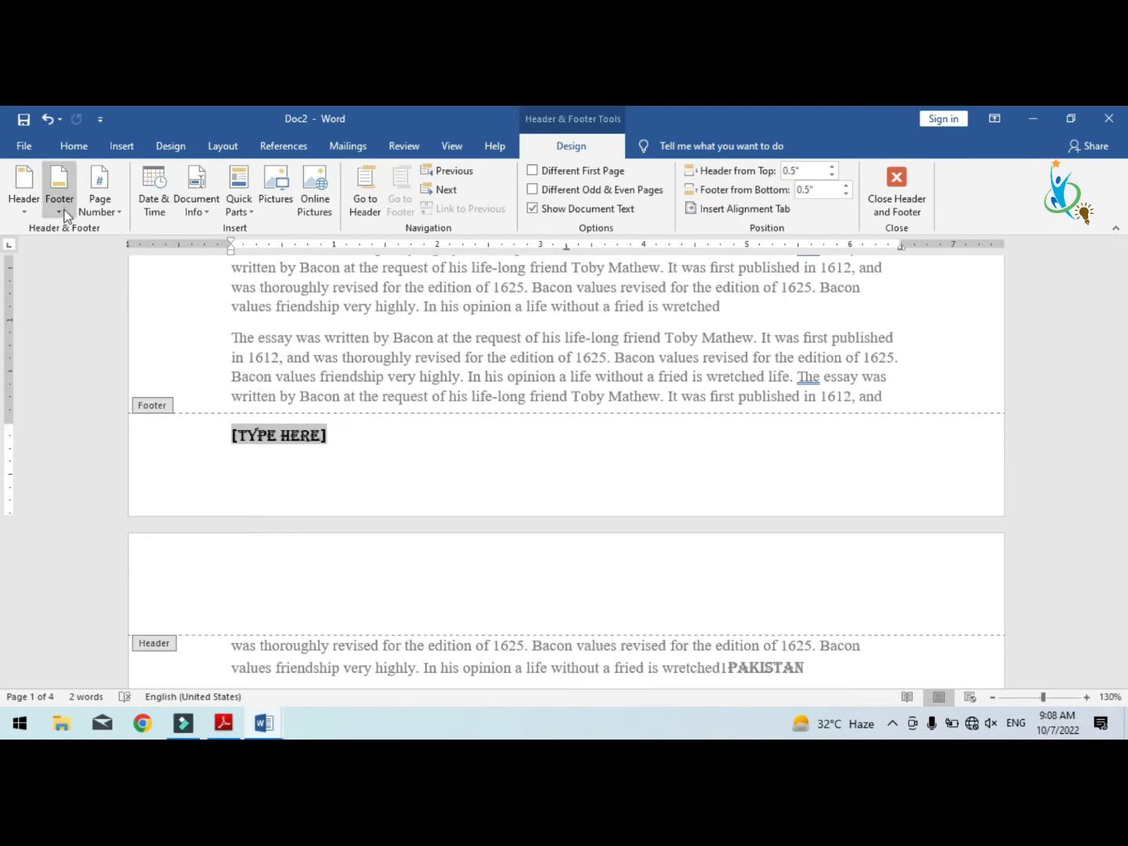
pyautogui.click(59, 201)
pyautogui.click(109, 637)
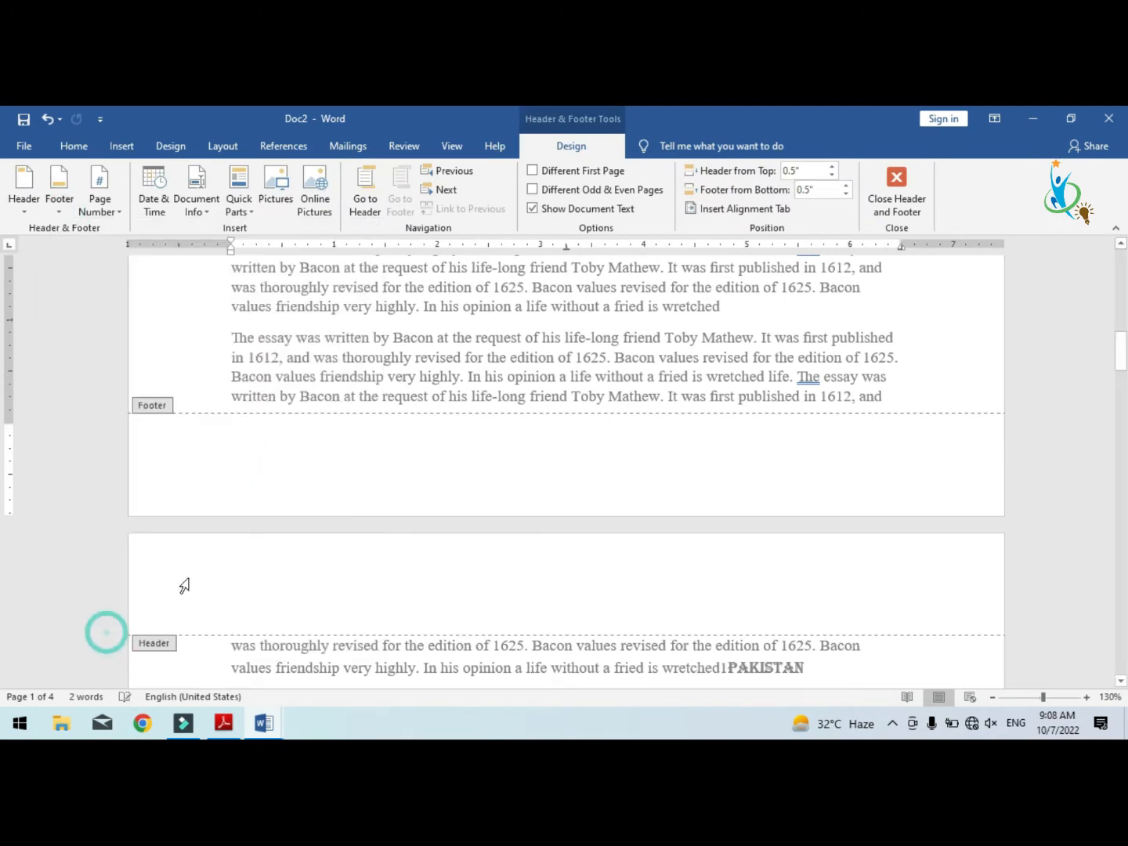
pyautogui.scroll(3, 377, 279)
pyautogui.click(116, 210)
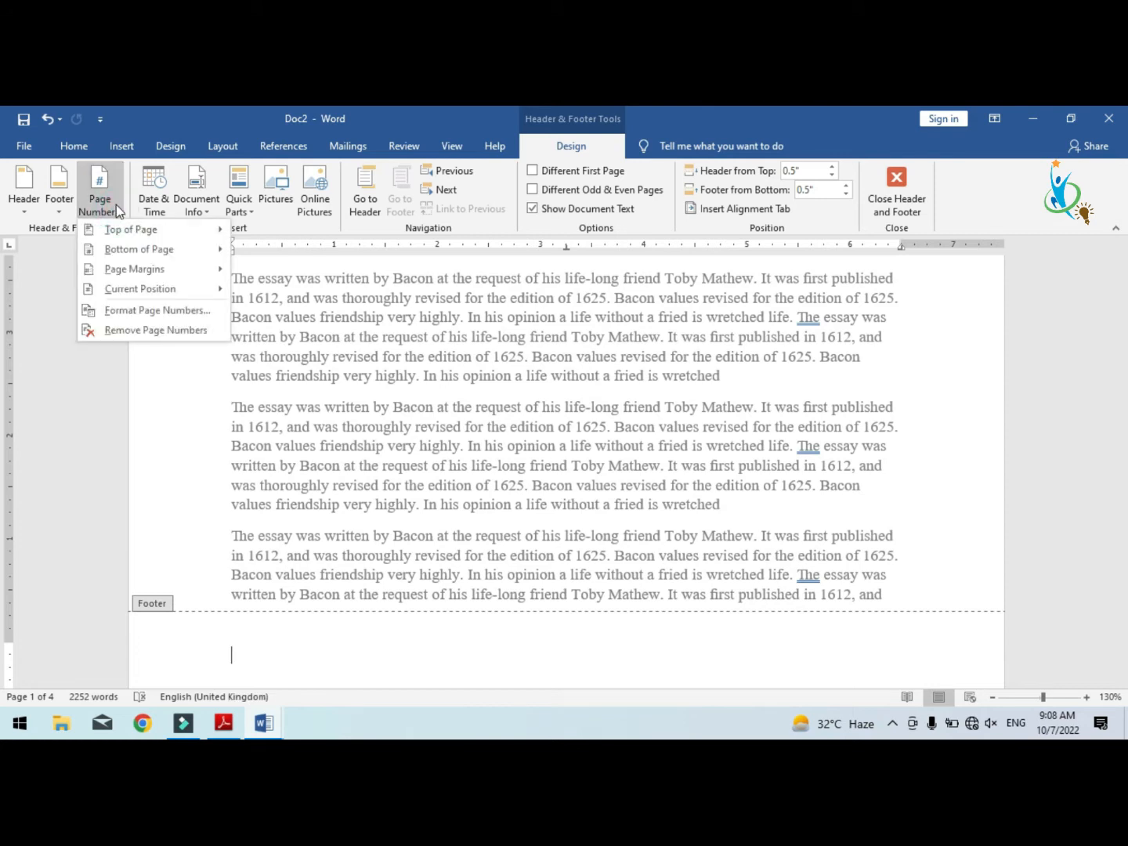
pyautogui.press('Escape')
pyautogui.doubleClick(944, 365)
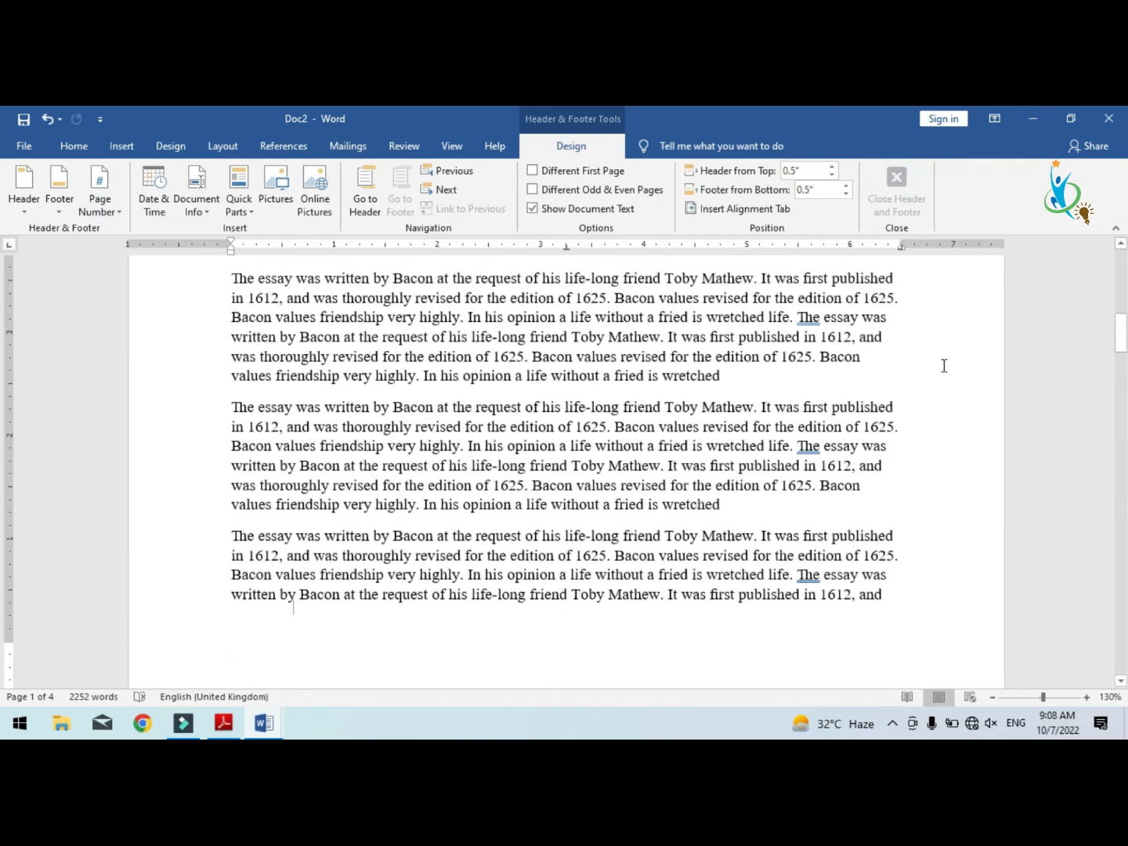
# Look through the page number options for the top of the page, the bottom, the margins and the current position
pyautogui.scroll(5, 938, 372)
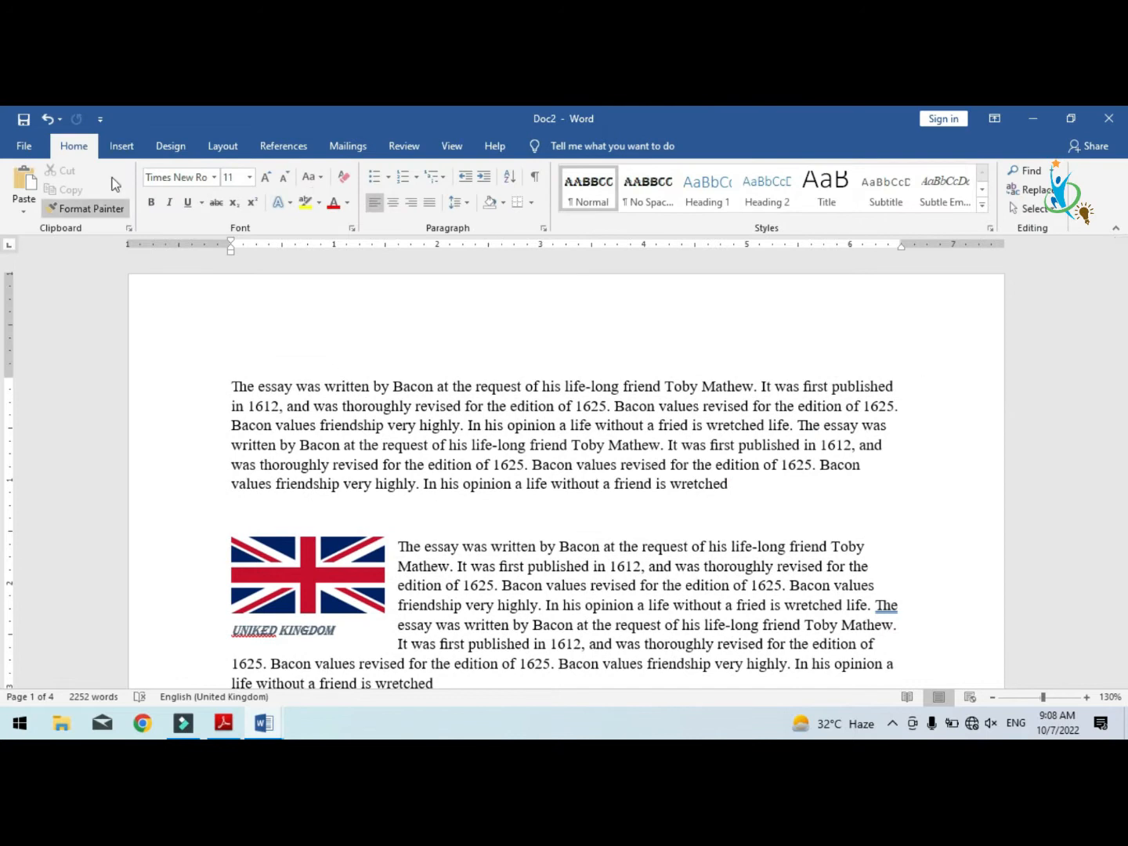
pyautogui.click(122, 145)
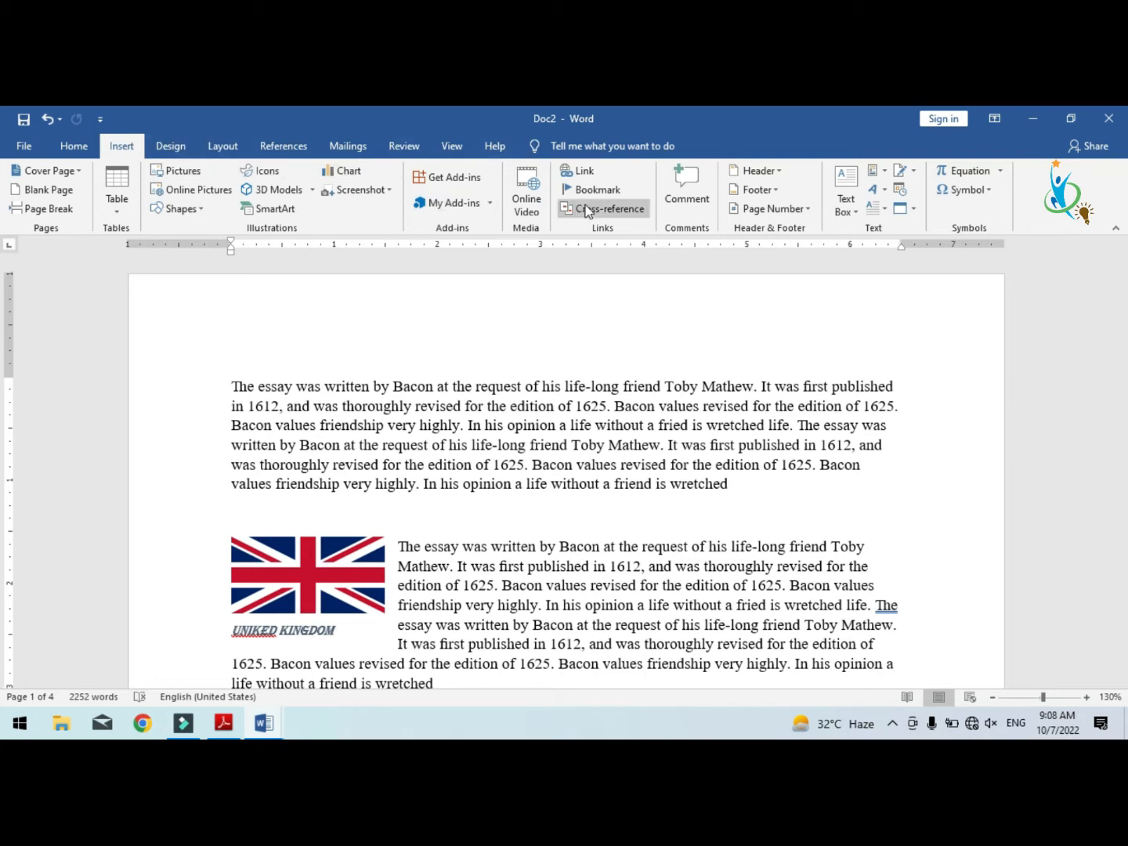
pyautogui.click(765, 176)
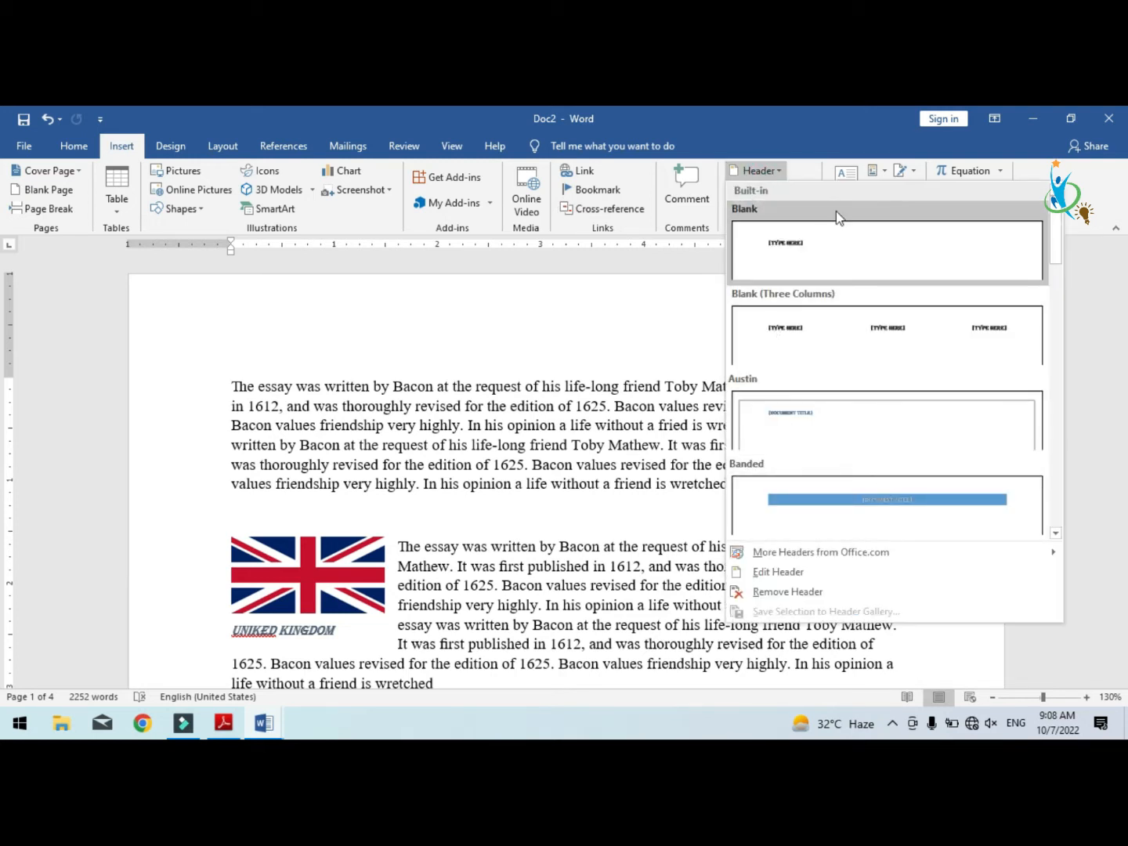
pyautogui.click(764, 174)
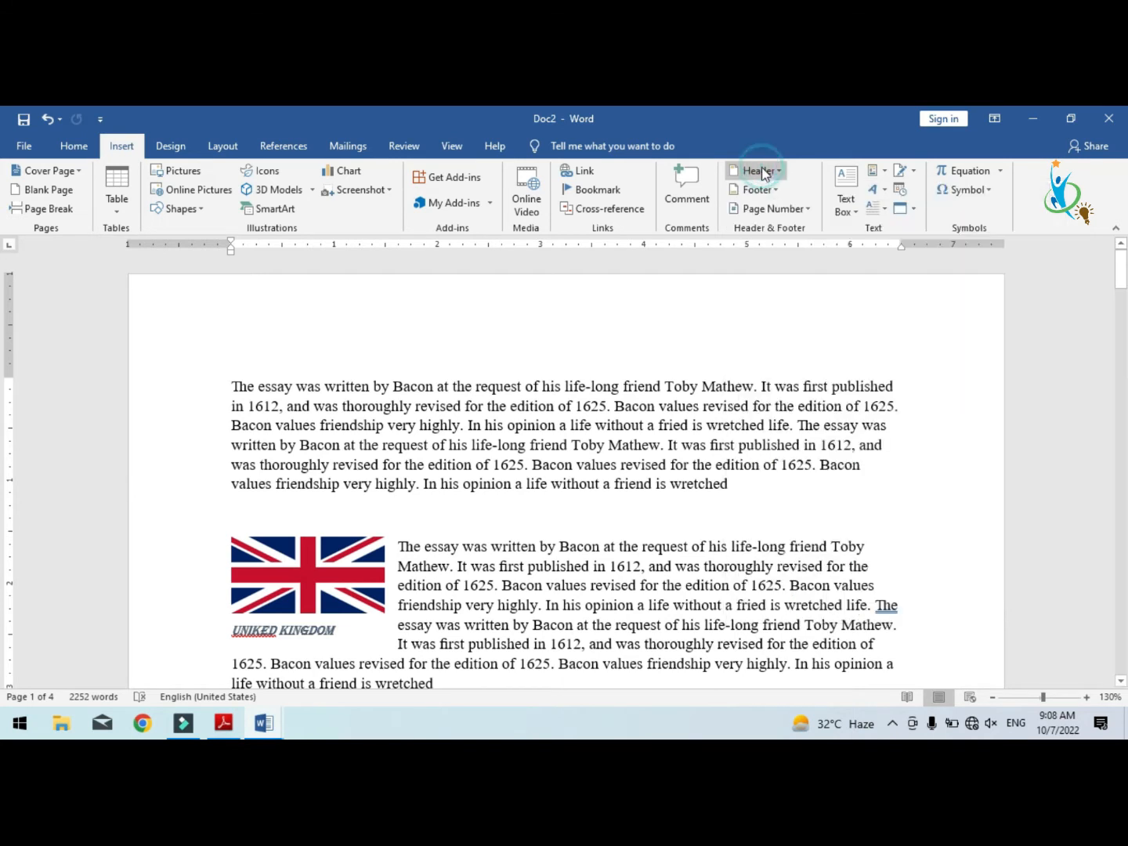
pyautogui.click(774, 208)
pyautogui.moveTo(782, 234)
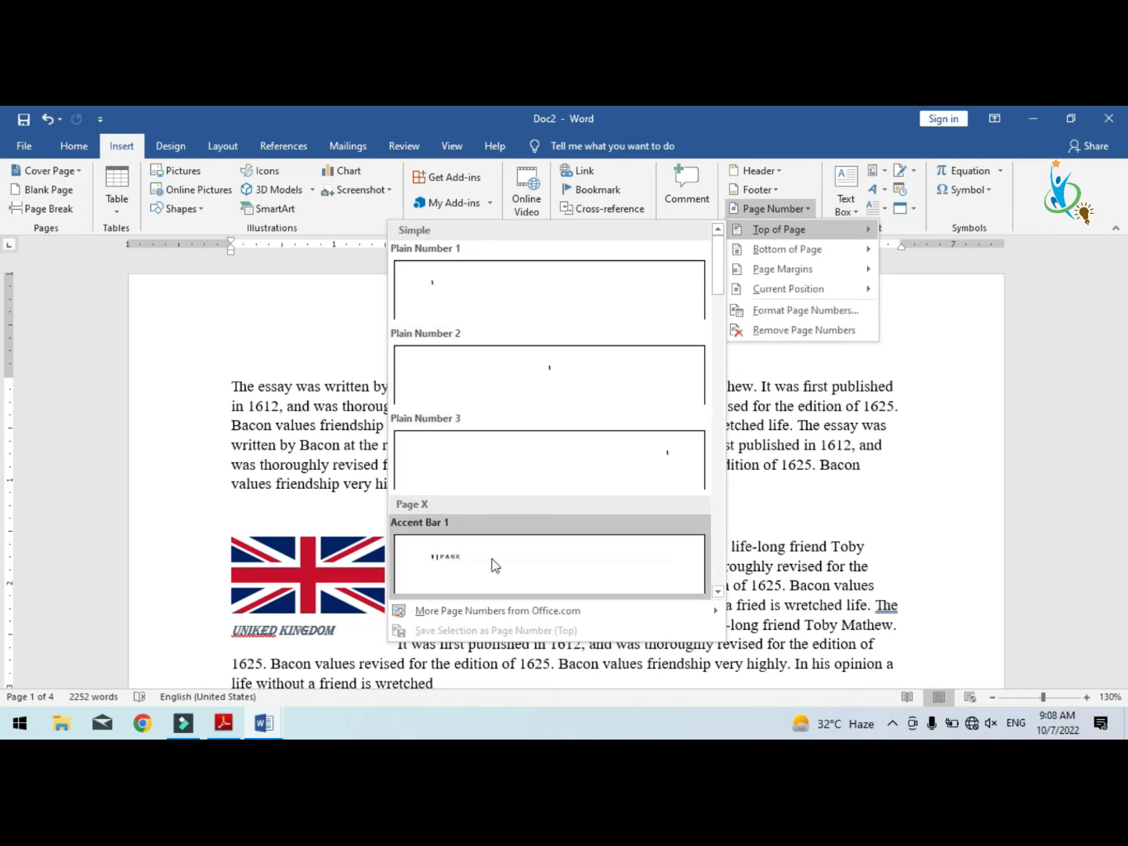
pyautogui.scroll(-3, 512, 541)
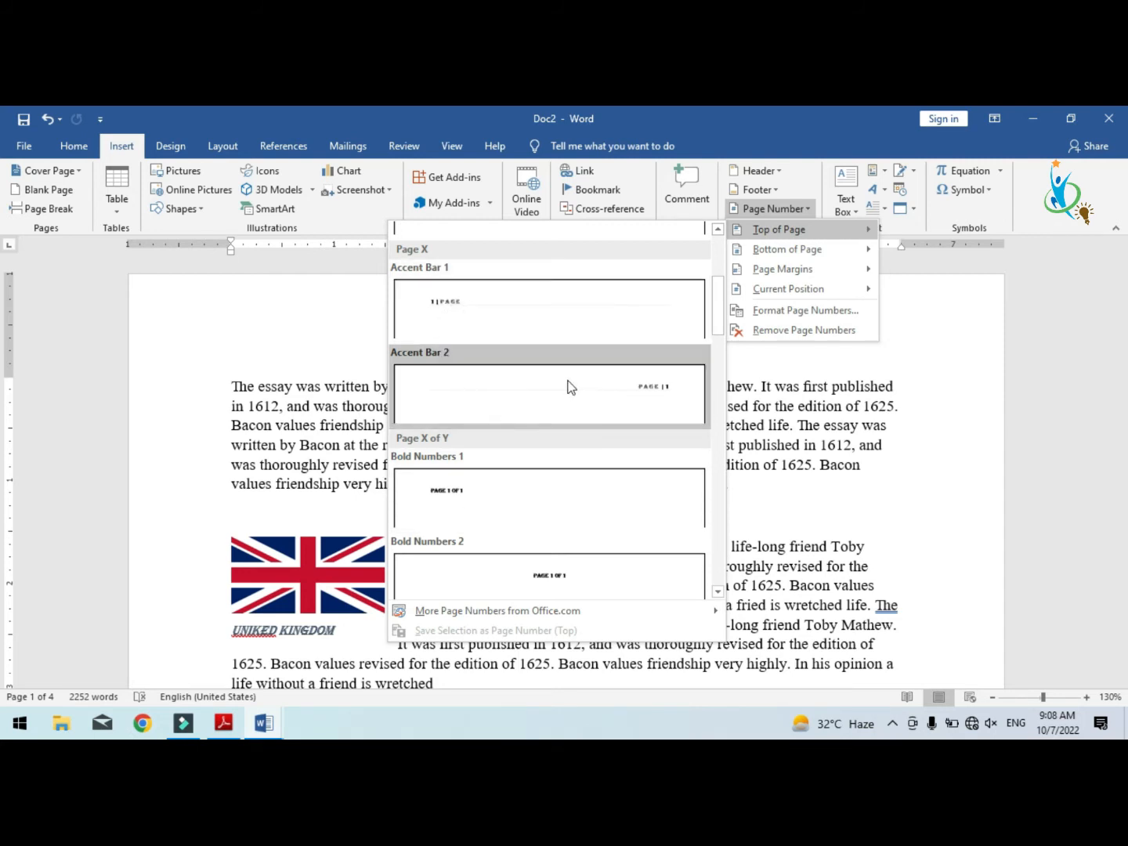
pyautogui.scroll(-5, 517, 489)
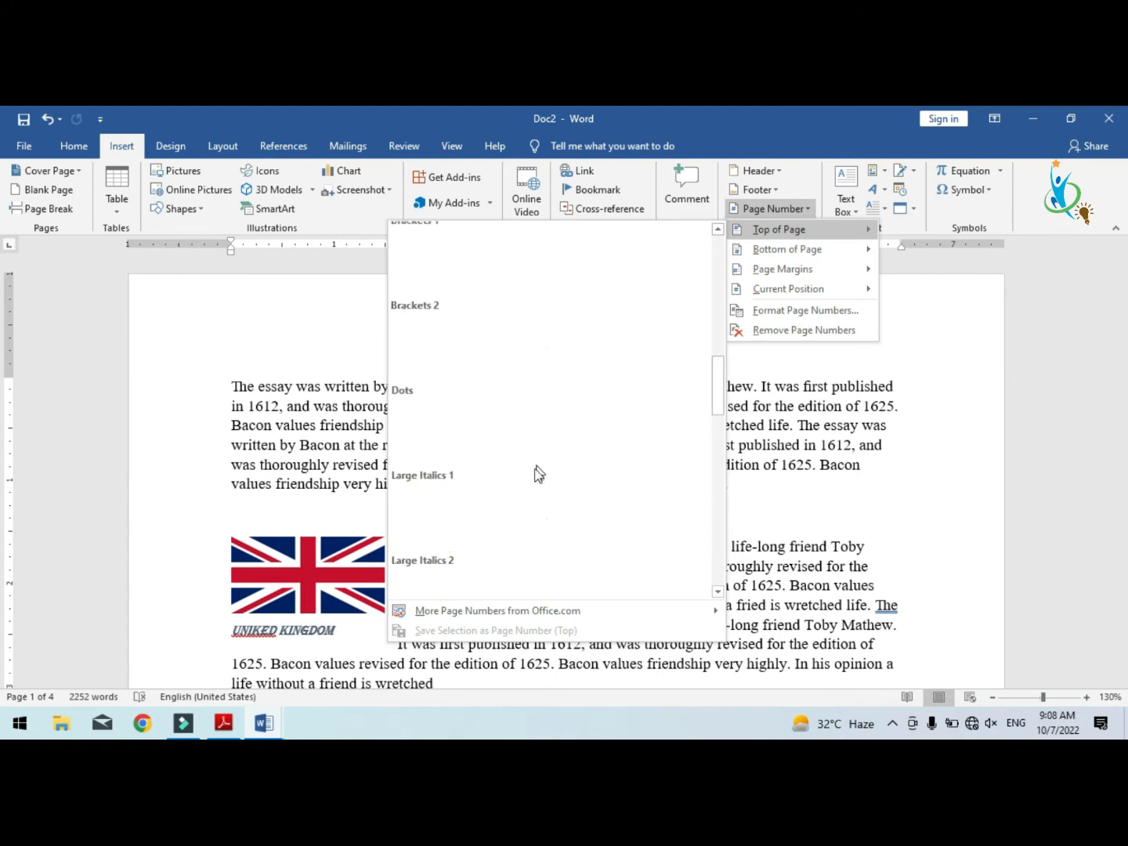
pyautogui.scroll(7, 537, 475)
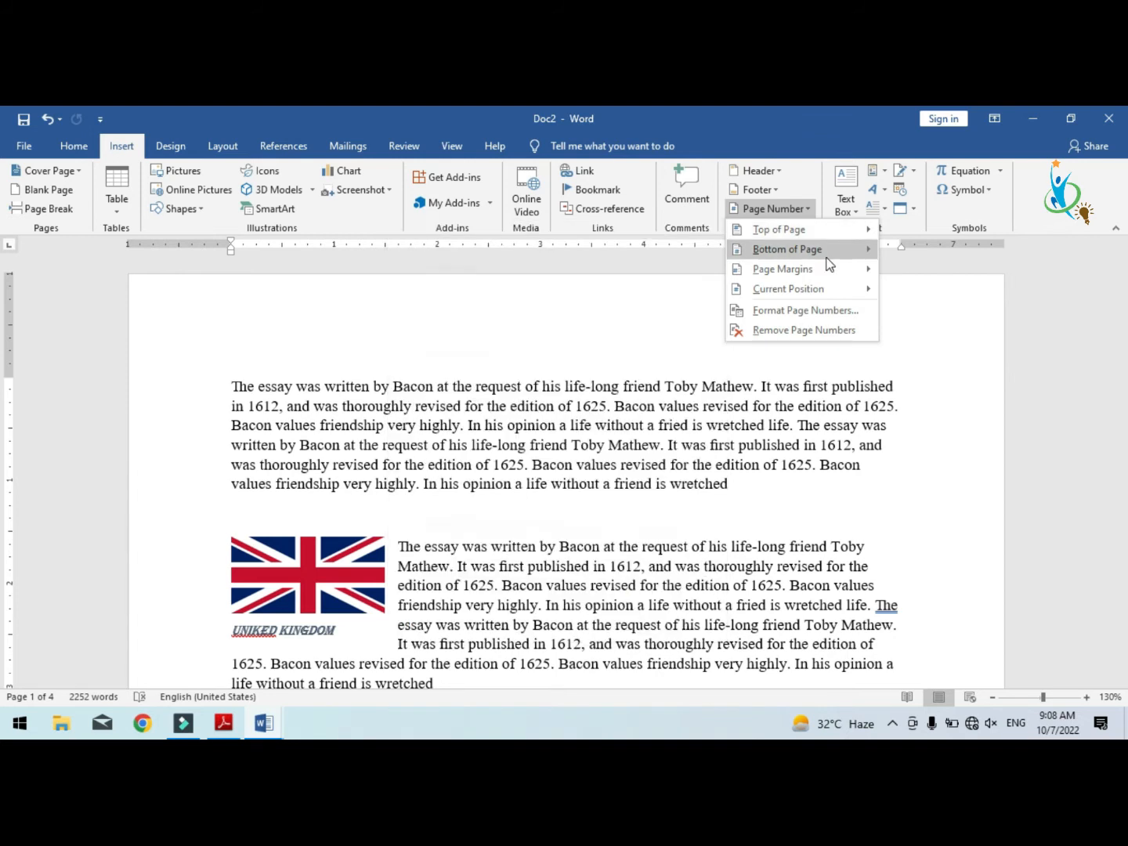
pyautogui.moveTo(827, 259)
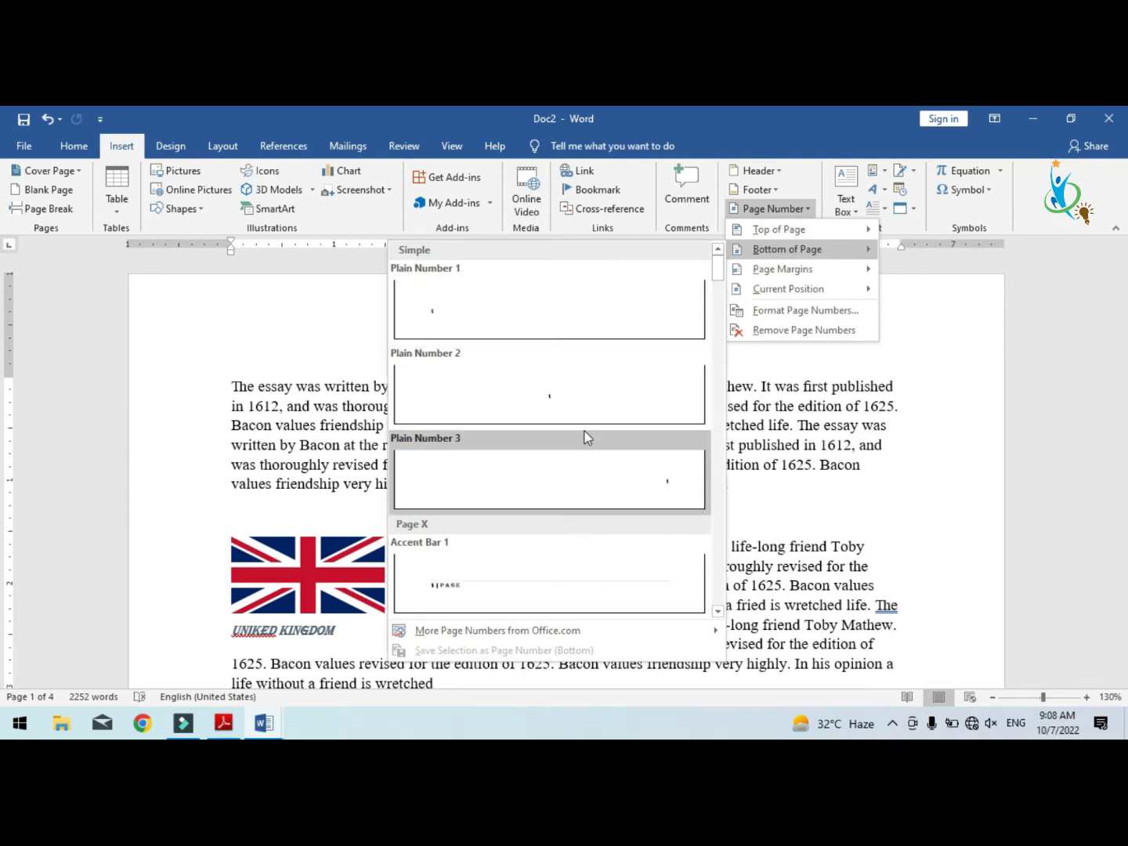
pyautogui.moveTo(833, 268)
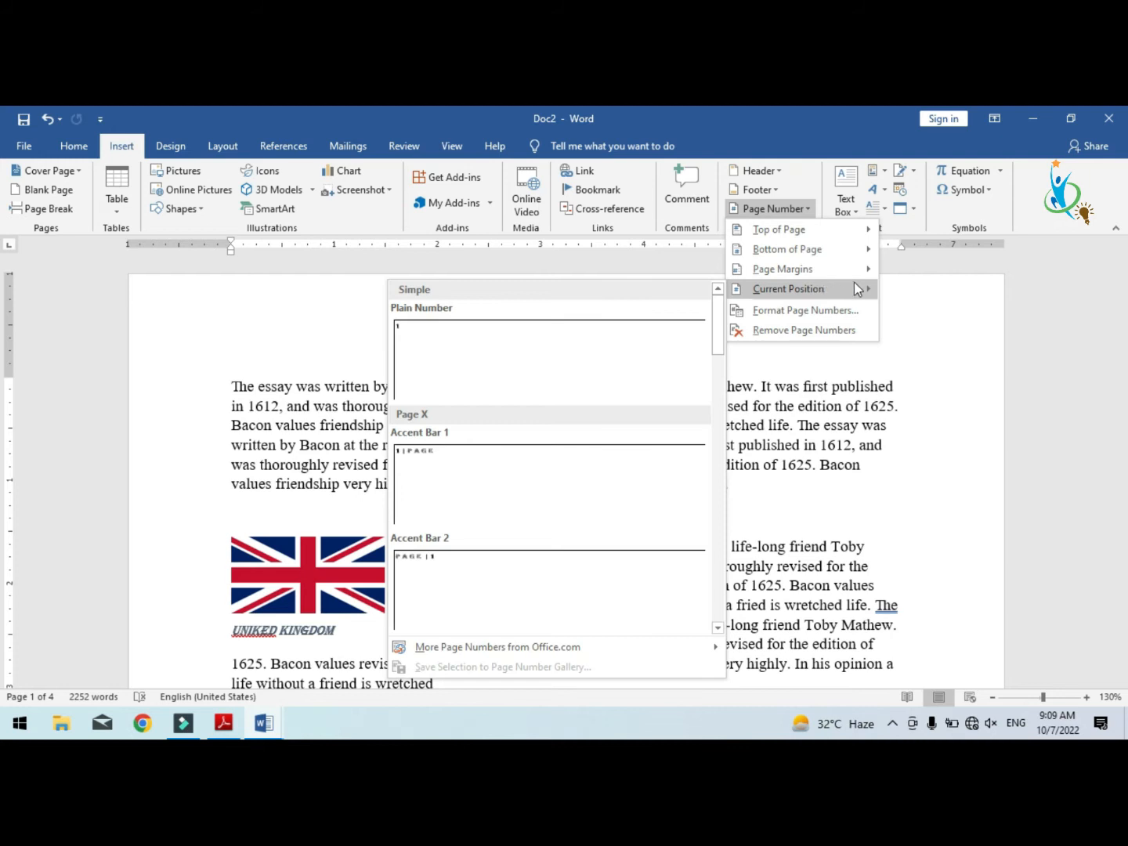
# Insert the Plain Number 1 page number at the top of the page and close header editing
pyautogui.moveTo(789, 230)
pyautogui.click(500, 277)
pyautogui.click(306, 350)
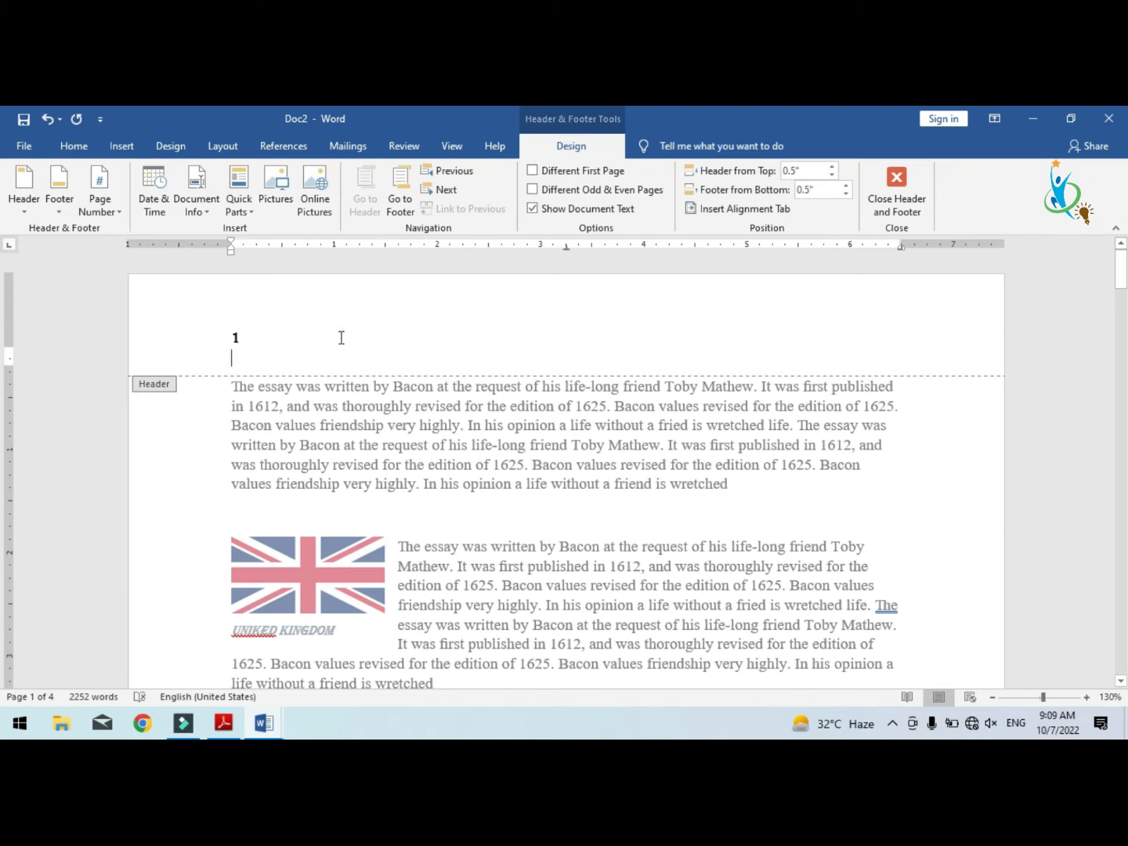
pyautogui.click(897, 188)
# Look through the pages to check the page number in each header
pyautogui.scroll(-10, 673, 392)
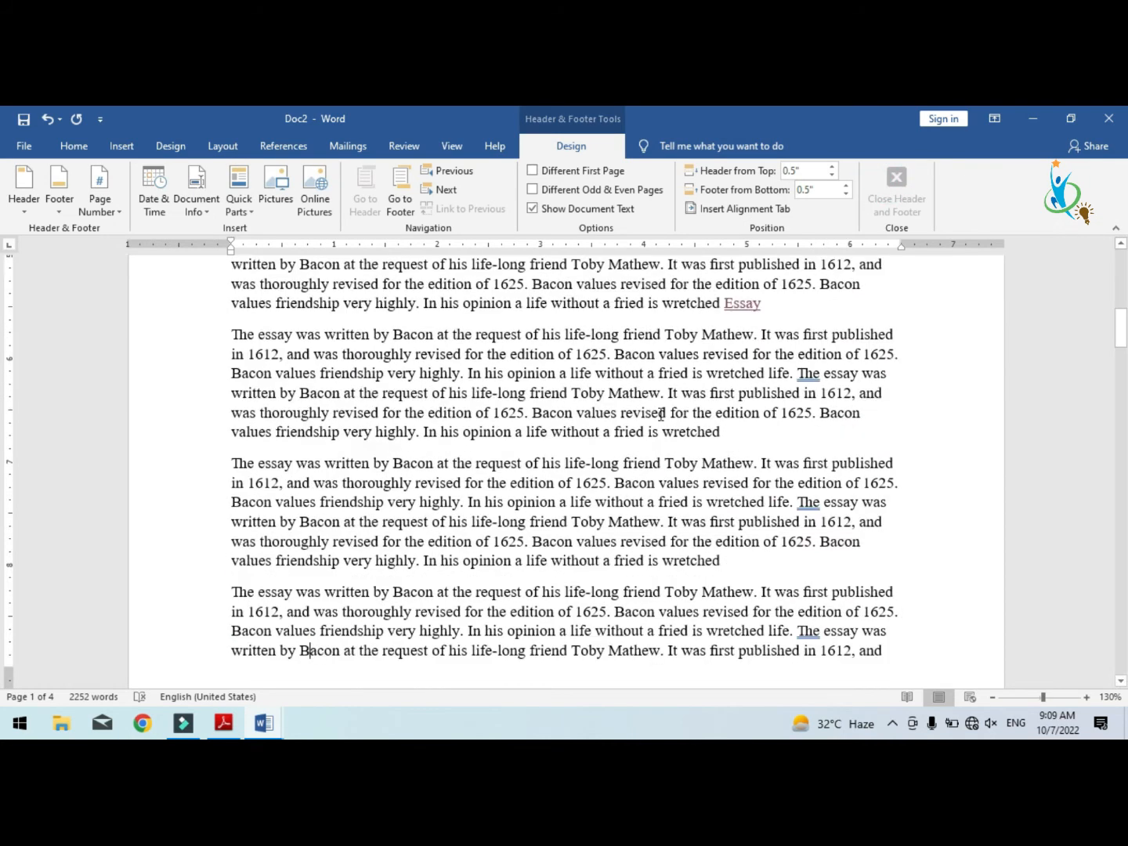
pyautogui.scroll(-4, 660, 414)
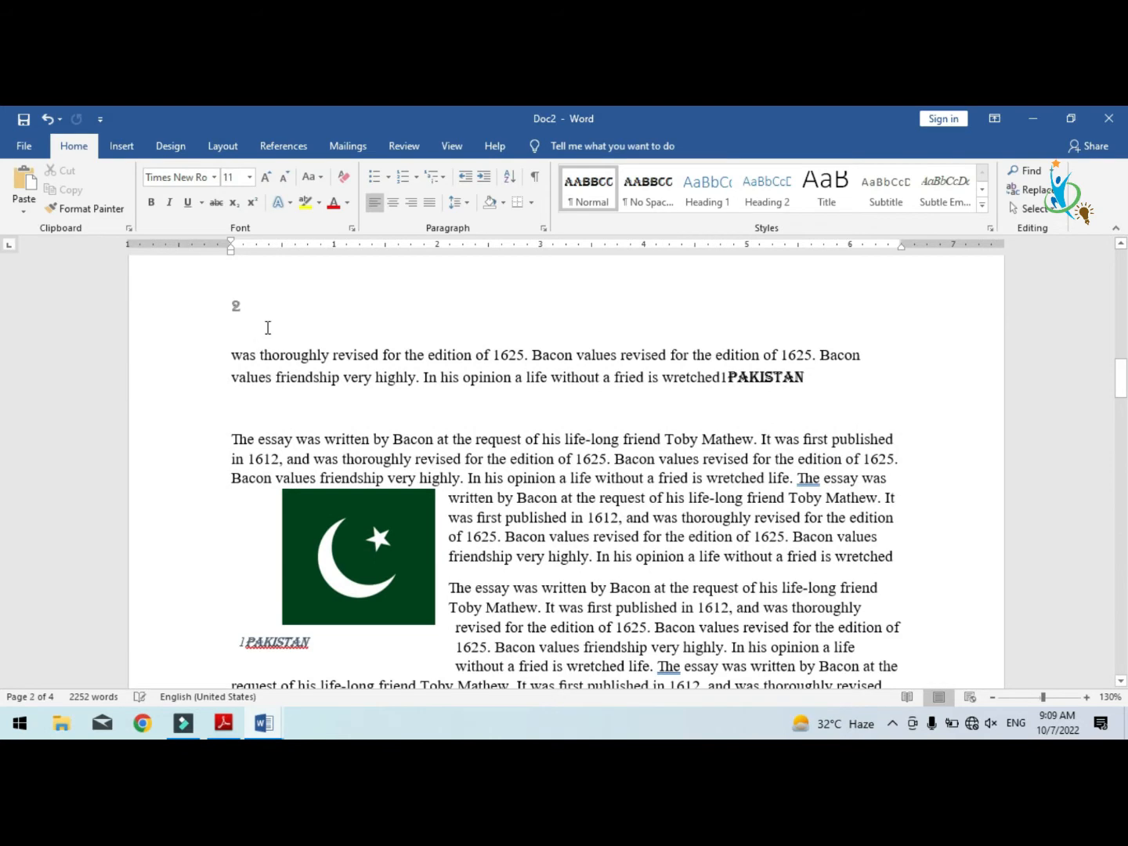
pyautogui.scroll(-12, 266, 328)
pyautogui.moveTo(1120, 427); pyautogui.dragTo(1121, 264)
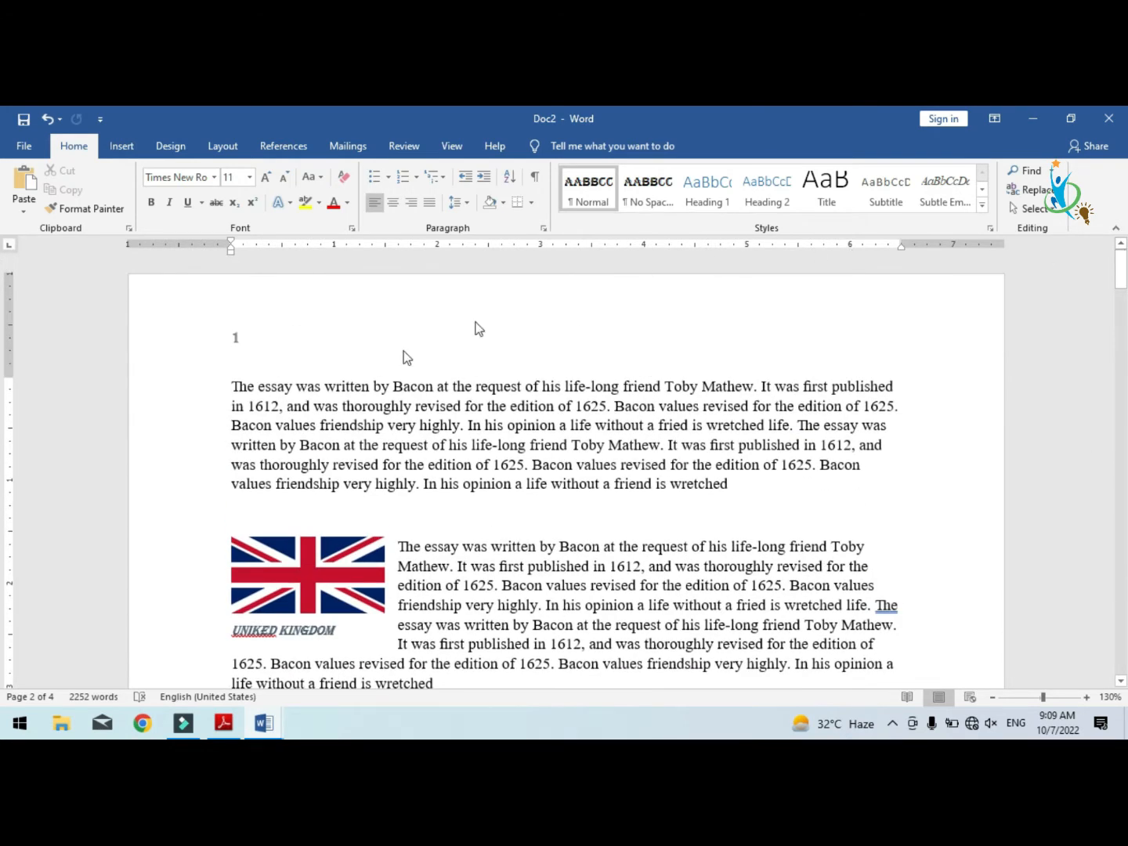
pyautogui.click(267, 334)
pyautogui.scroll(-3, 317, 370)
pyautogui.scroll(-10, 318, 374)
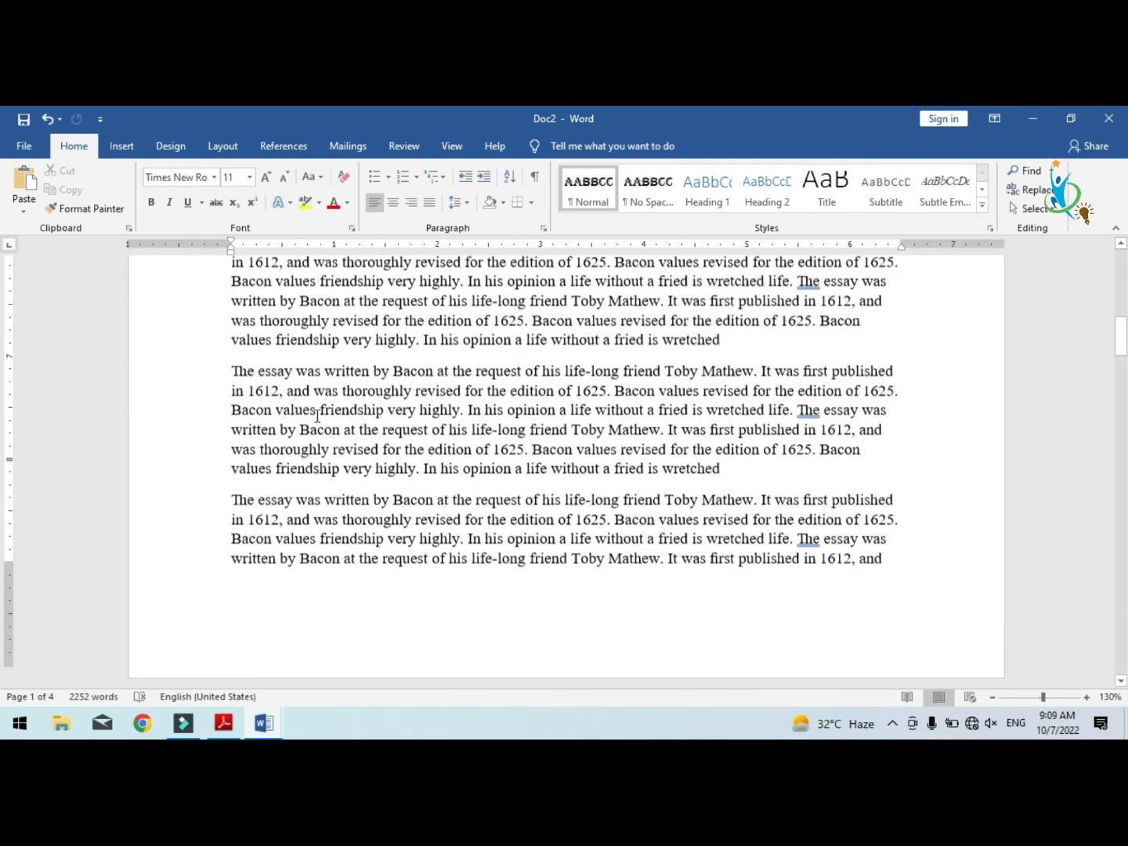
pyautogui.scroll(10, 317, 424)
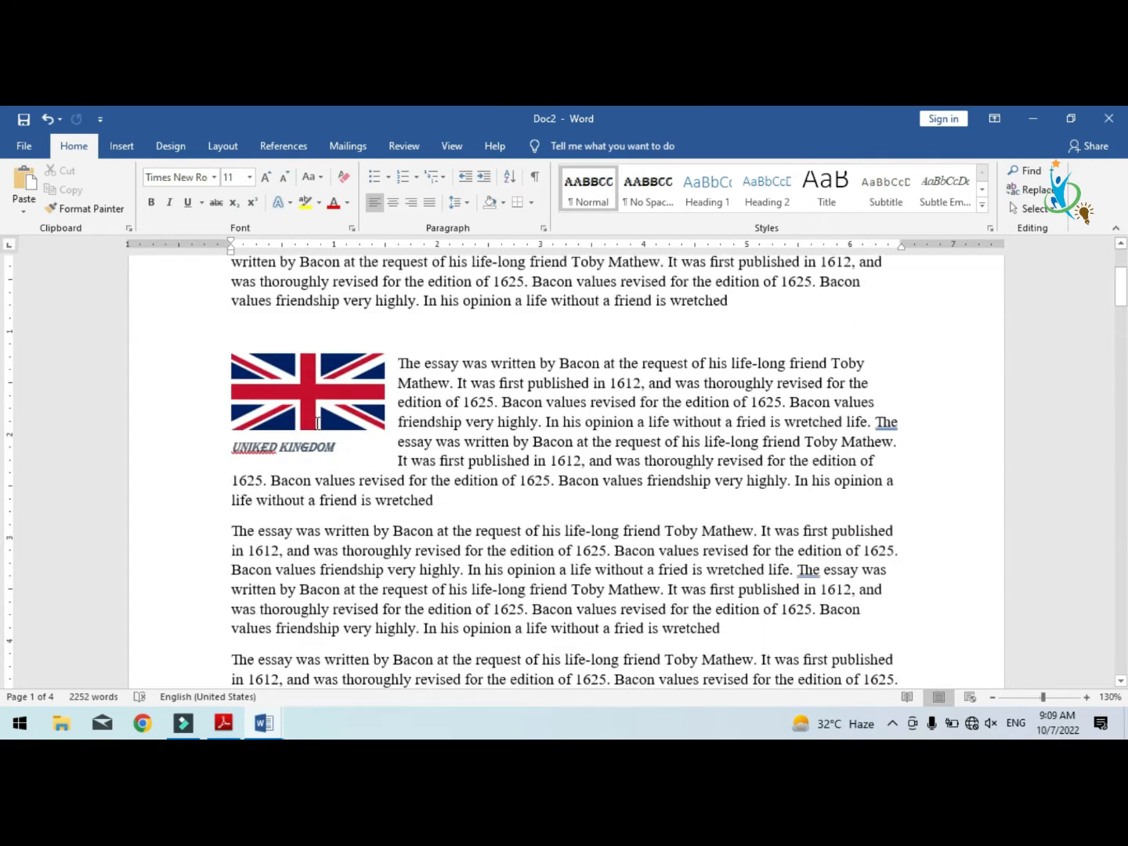
pyautogui.doubleClick(245, 350)
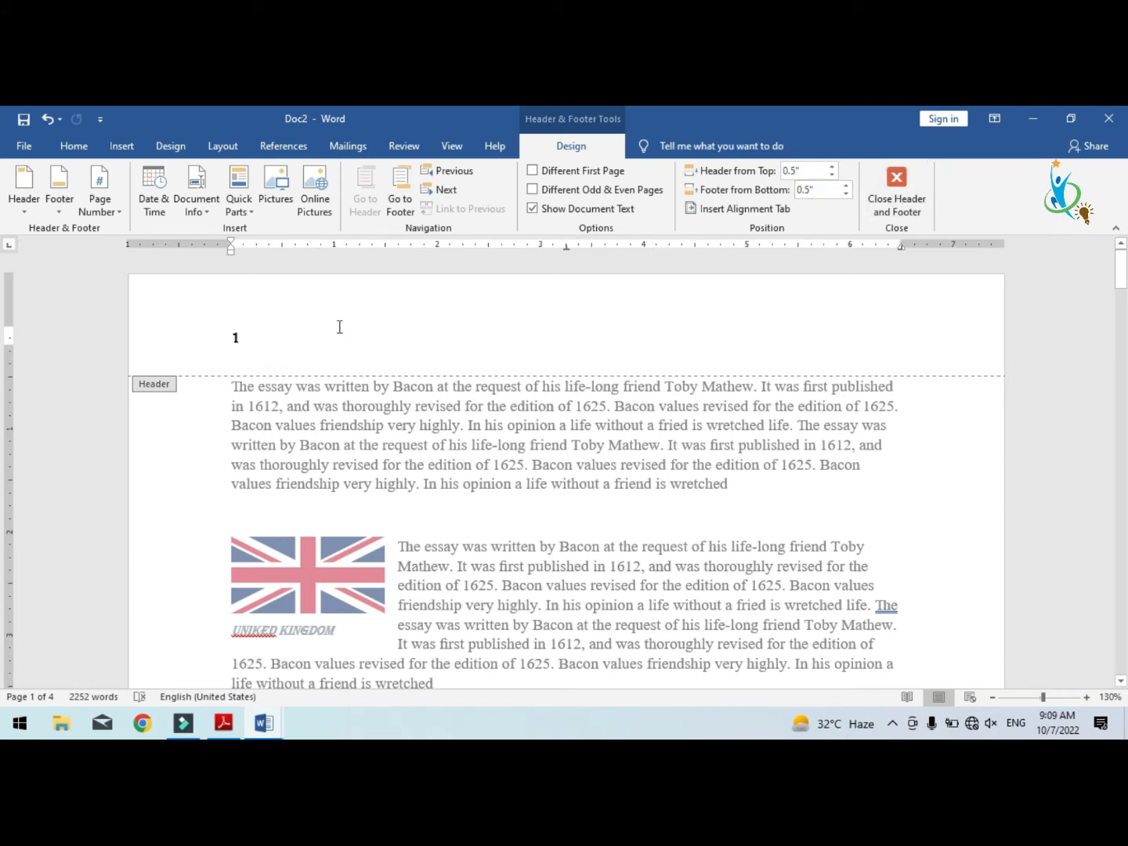
pyautogui.click(890, 205)
pyautogui.scroll(-10, 655, 340)
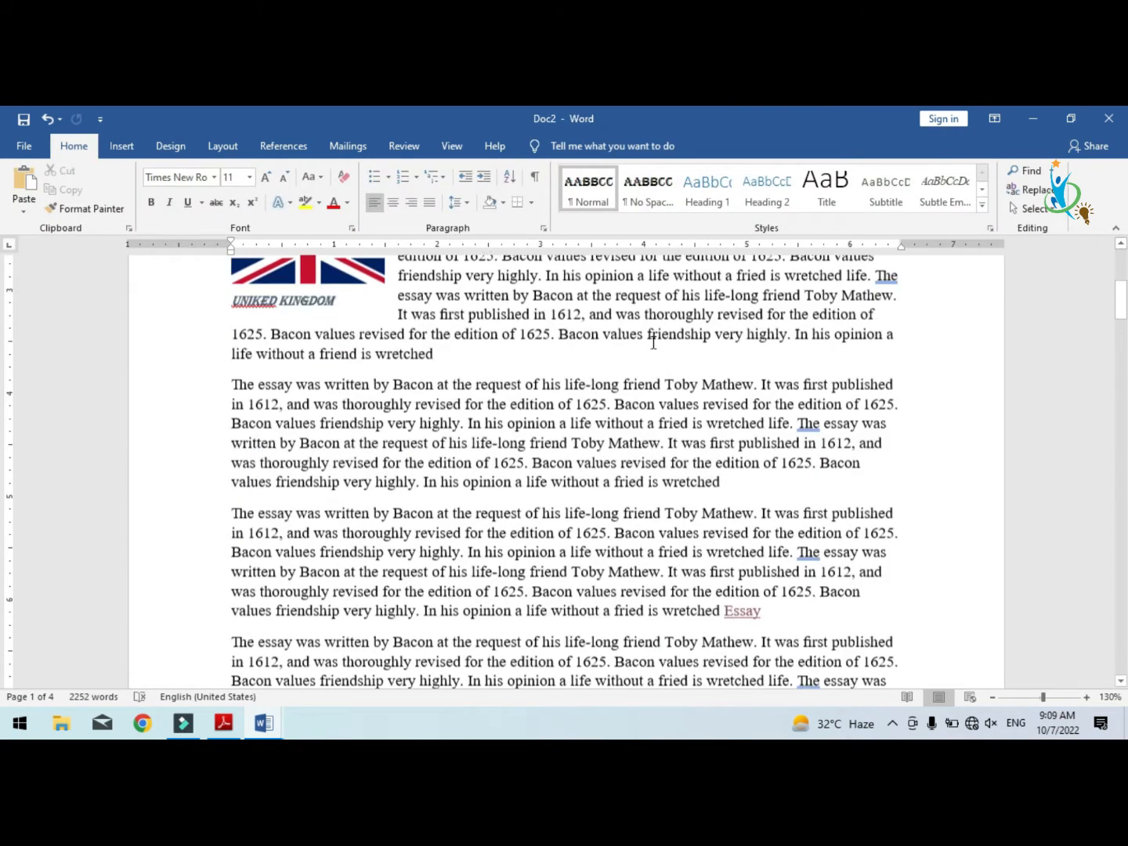
pyautogui.scroll(-1, 654, 341)
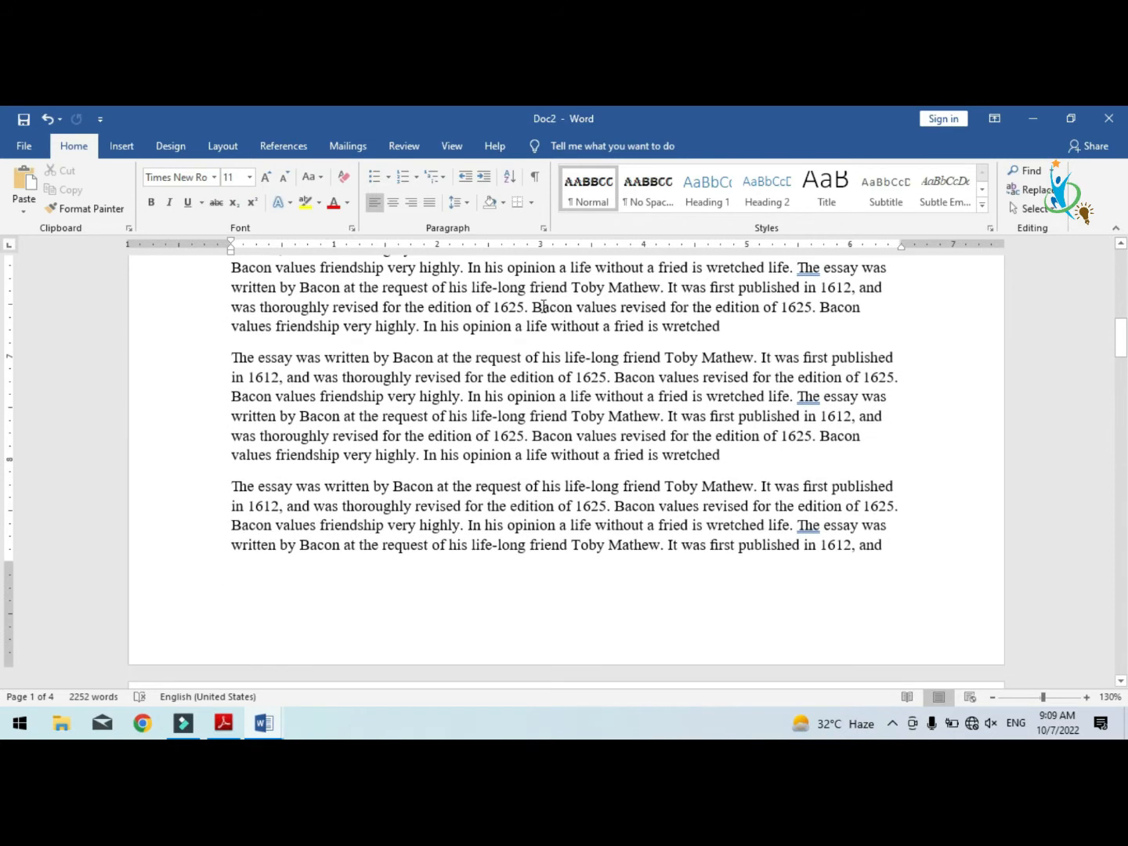
# Show the paragraph marks and other hidden formatting symbols throughout the document
pyautogui.click(535, 176)
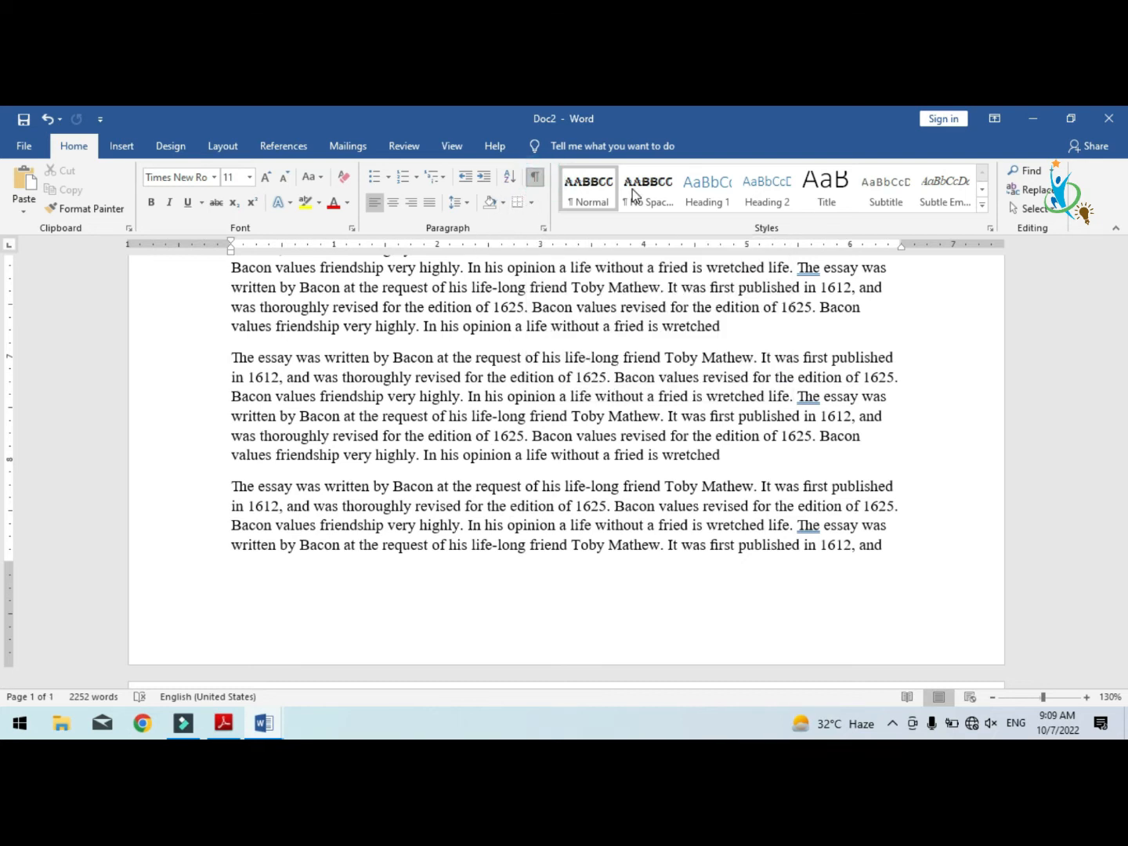
pyautogui.scroll(-3, 679, 419)
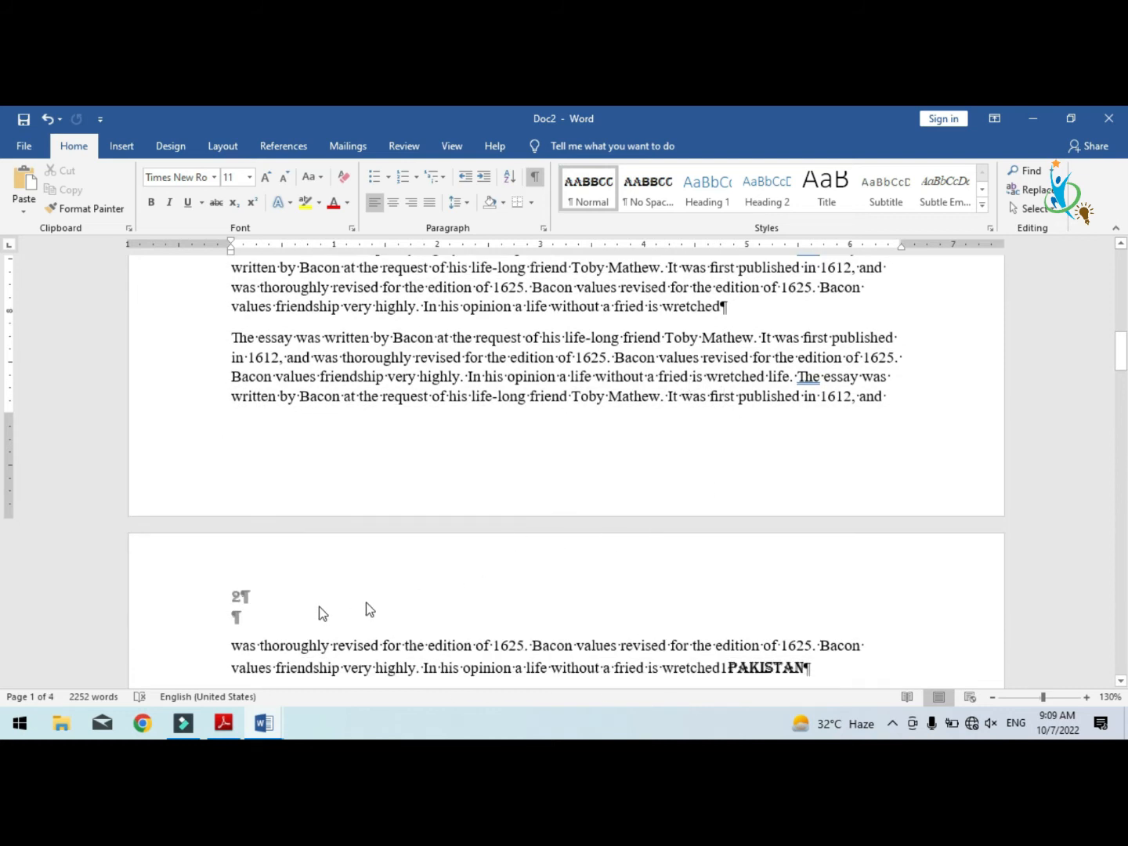
pyautogui.scroll(8, 365, 611)
pyautogui.scroll(6, 766, 462)
pyautogui.scroll(-15, 553, 385)
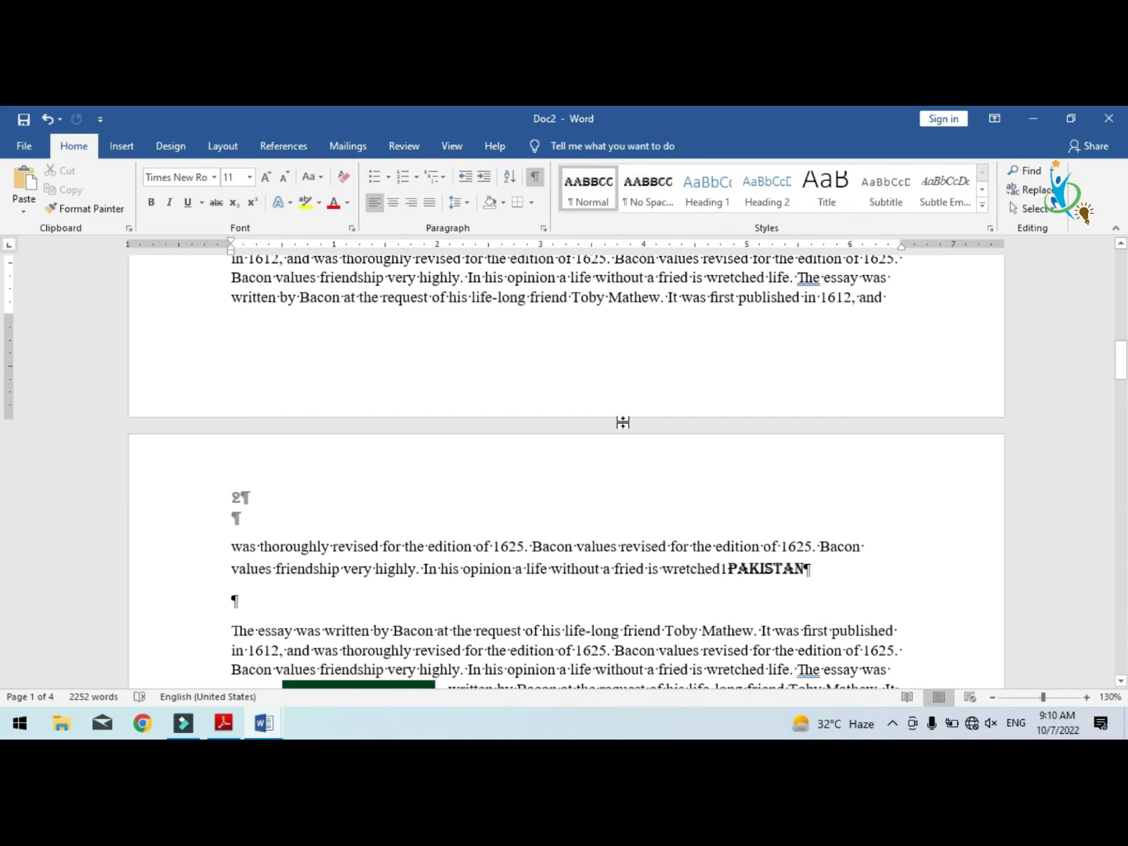
# Insert a Next Page section break at the end of the last line on the first page
pyautogui.click(915, 299)
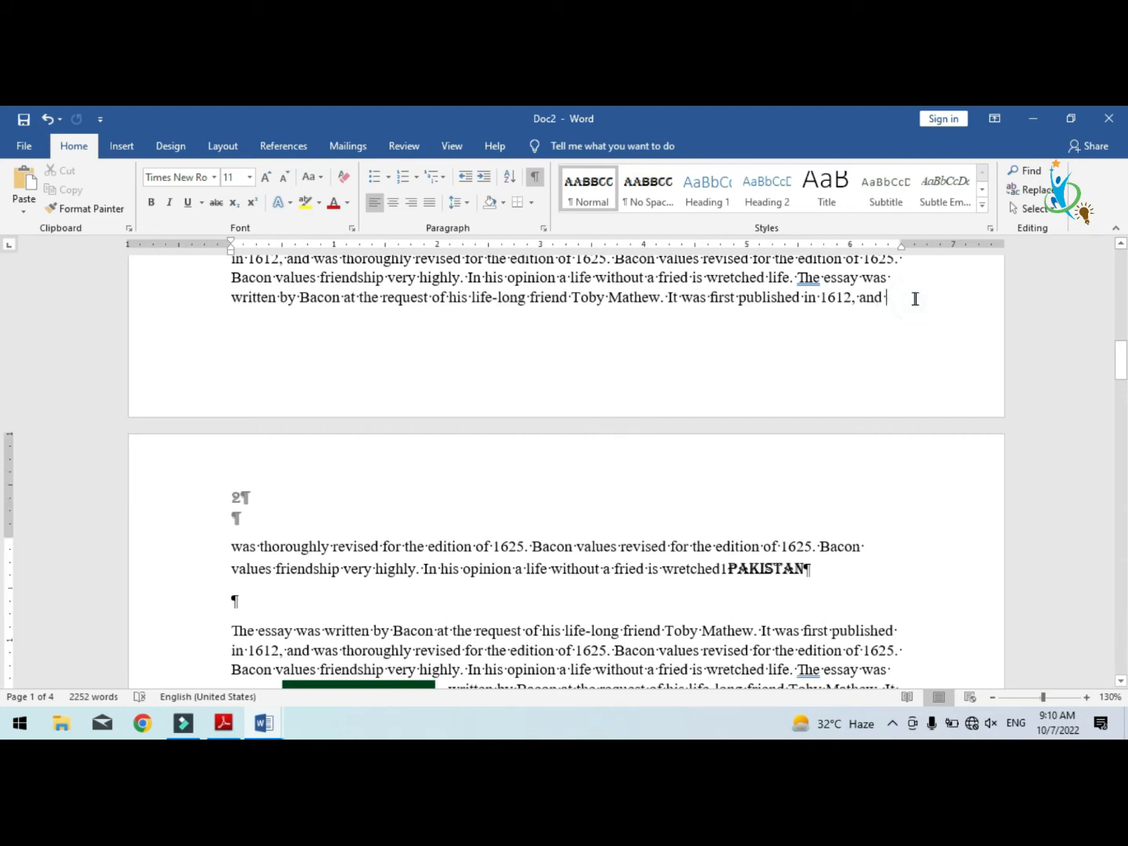
pyautogui.click(225, 145)
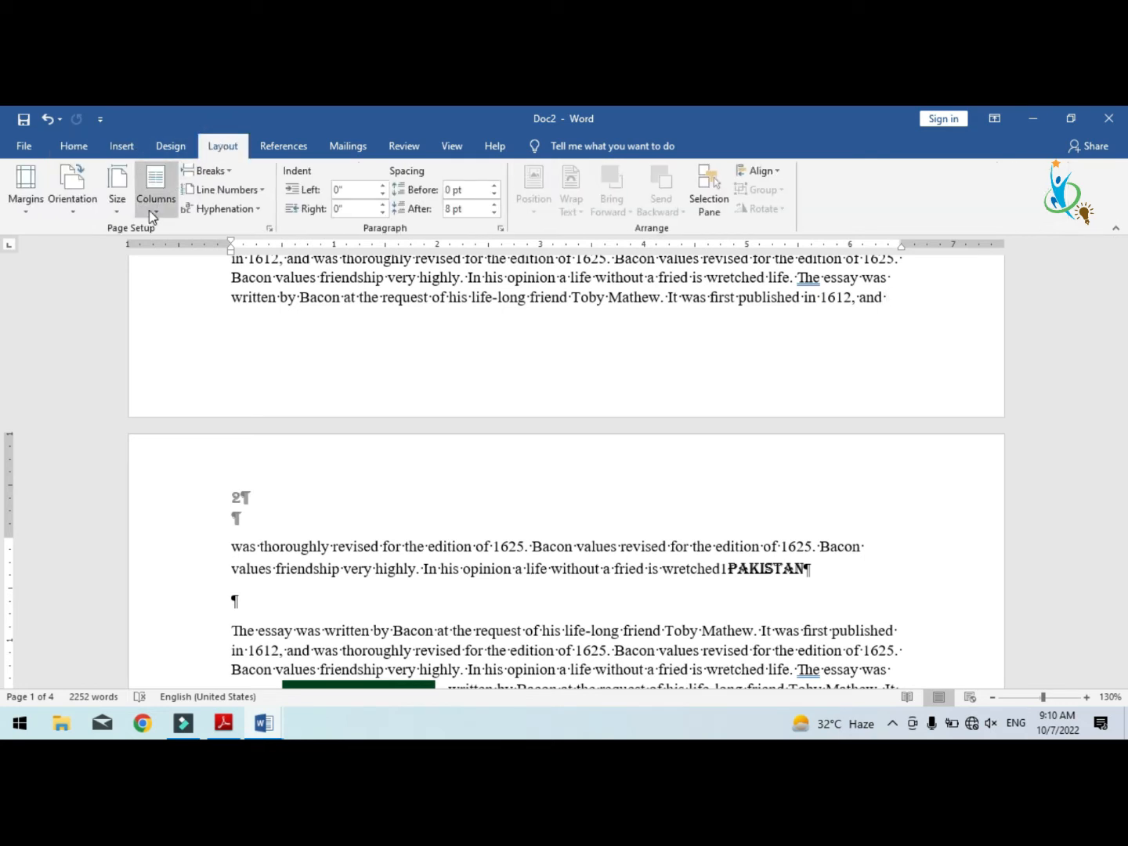
pyautogui.click(206, 171)
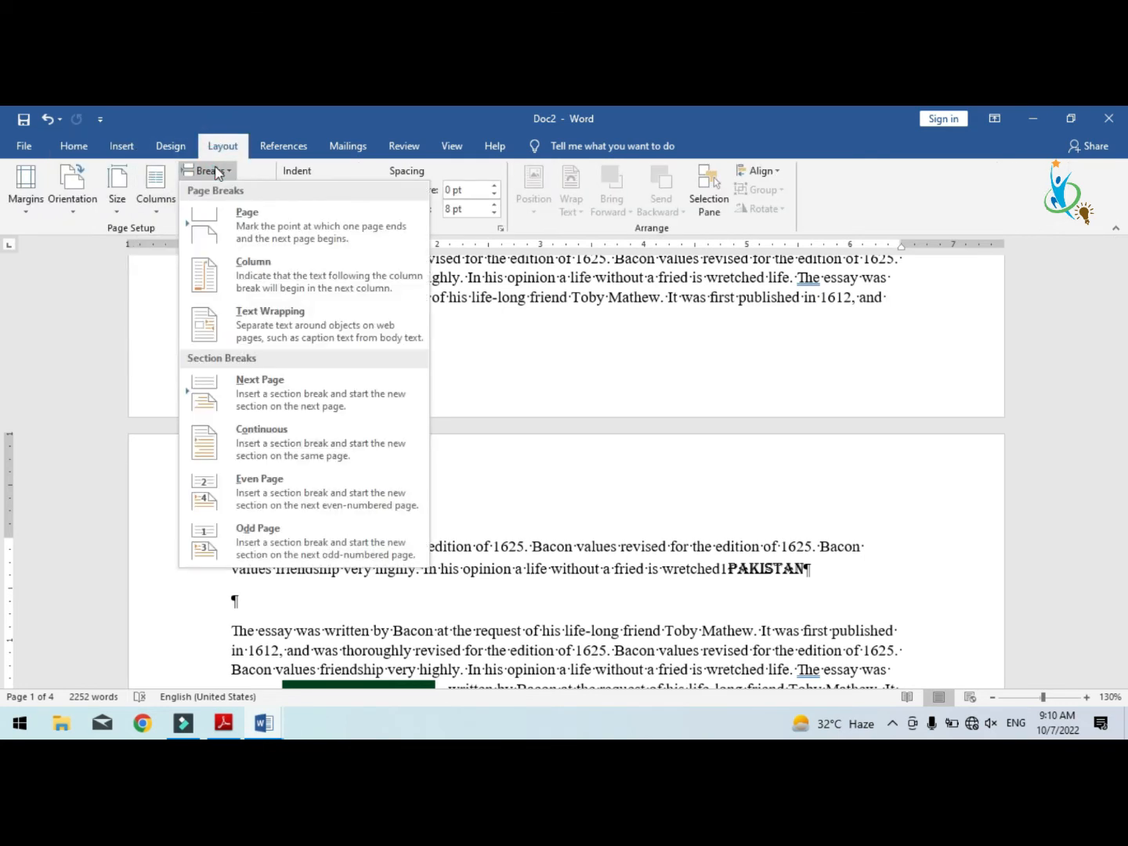
pyautogui.click(354, 393)
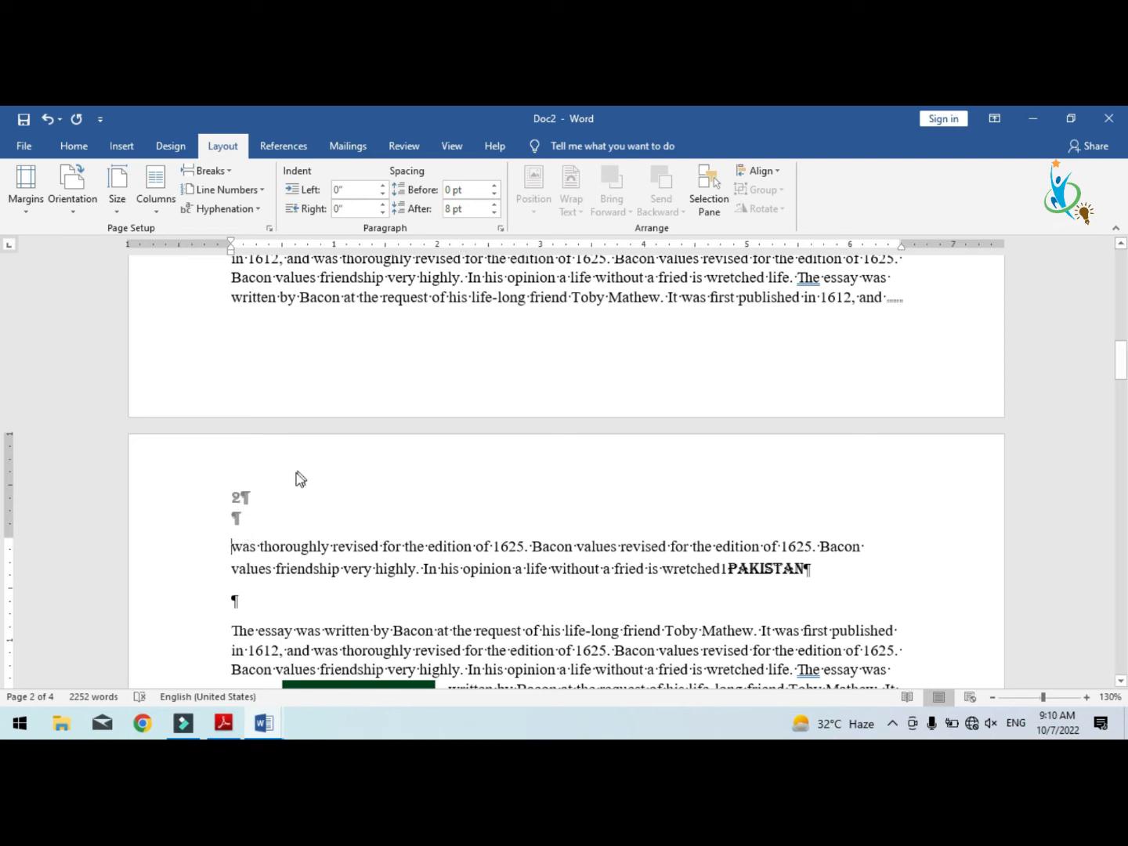
# Open the page 2 header for editing and unlink it from the previous section's header
pyautogui.click(248, 498)
pyautogui.doubleClick(249, 498)
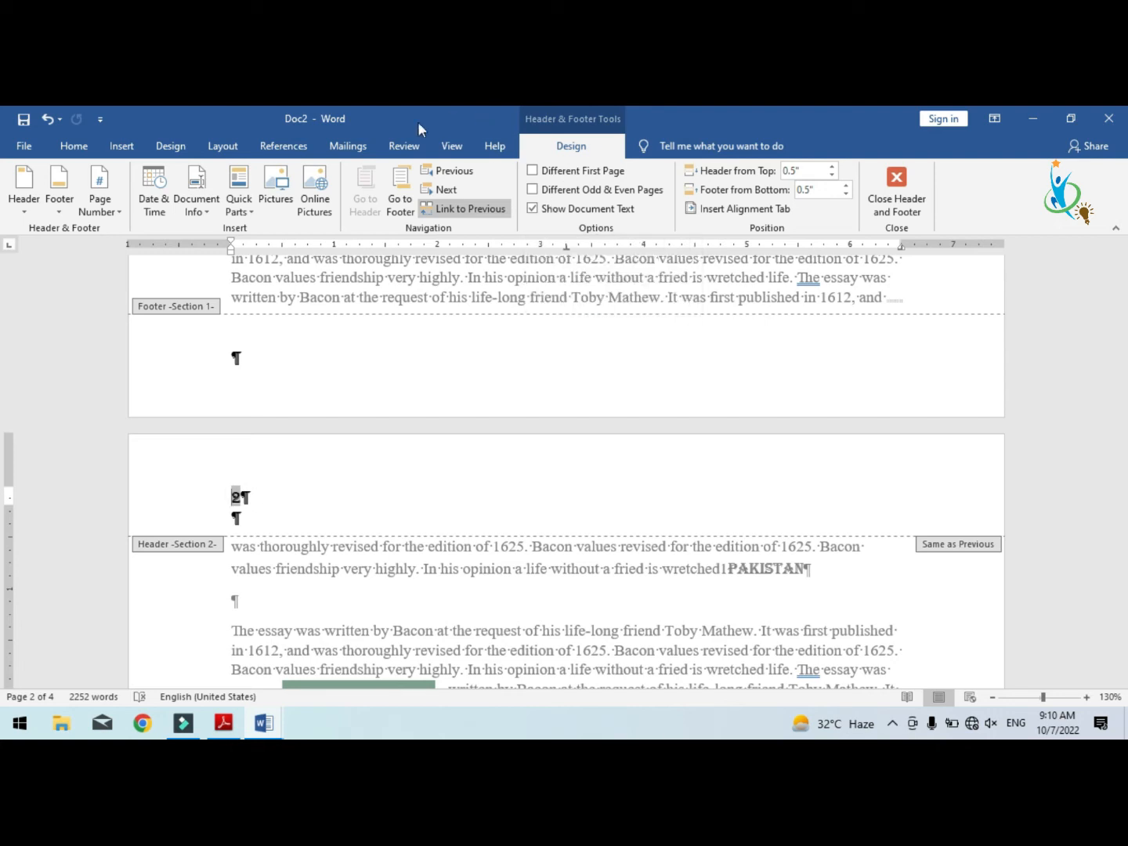
pyautogui.click(464, 210)
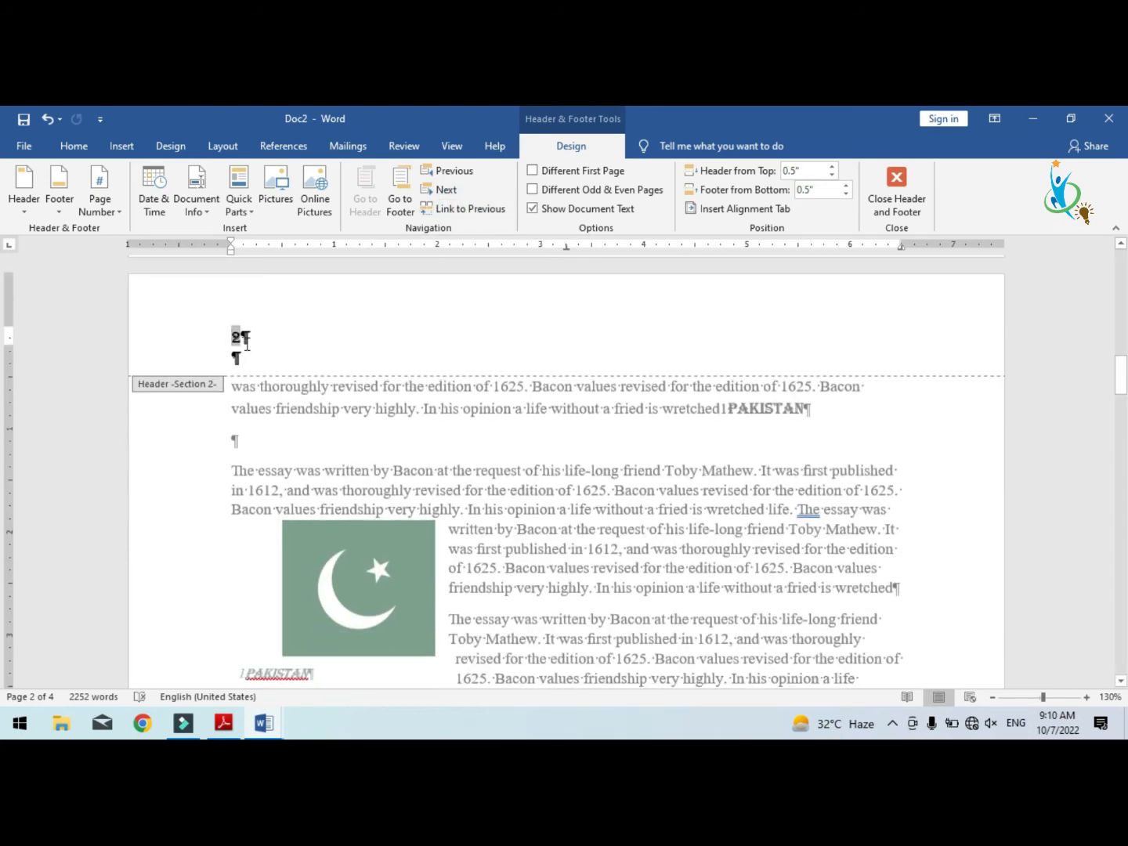
# Replace the page number in the Section 2 header with the letter A
pyautogui.click(257, 351)
pyautogui.press('Up')
pyautogui.hotkey('shift', 'End')
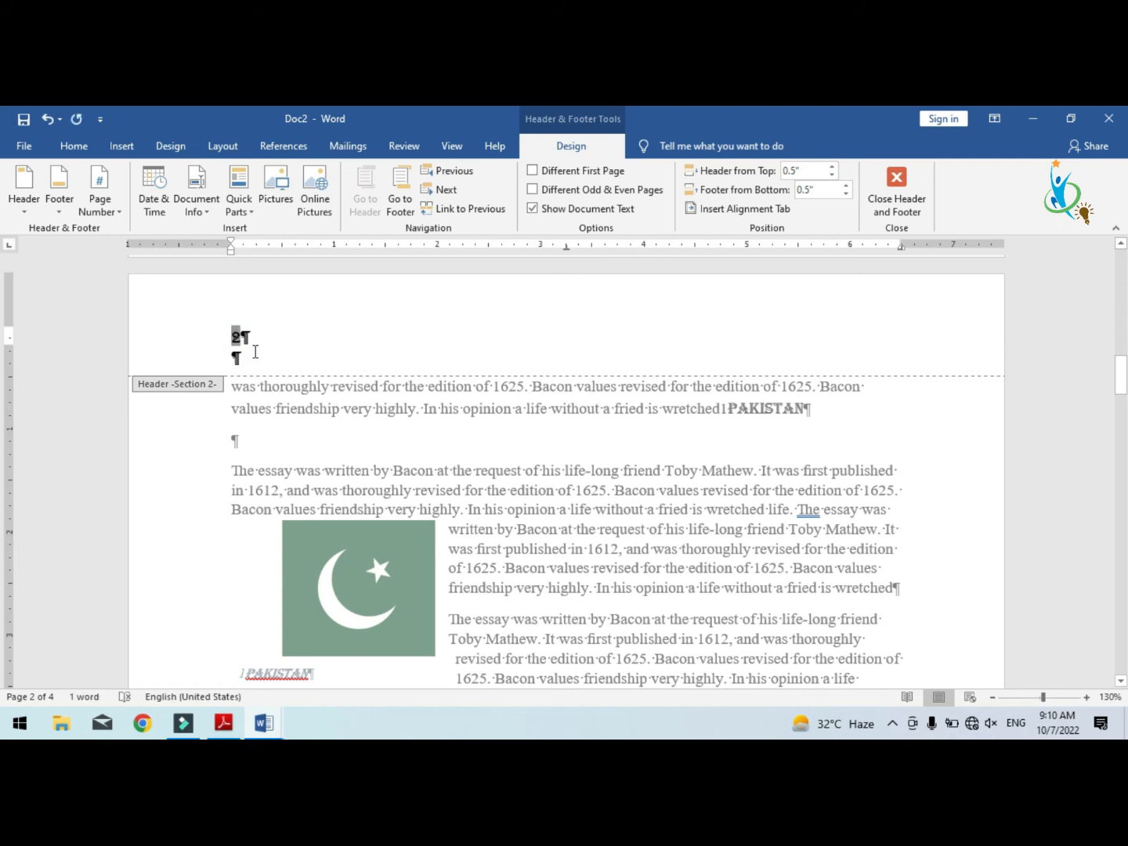
pyautogui.write('A')
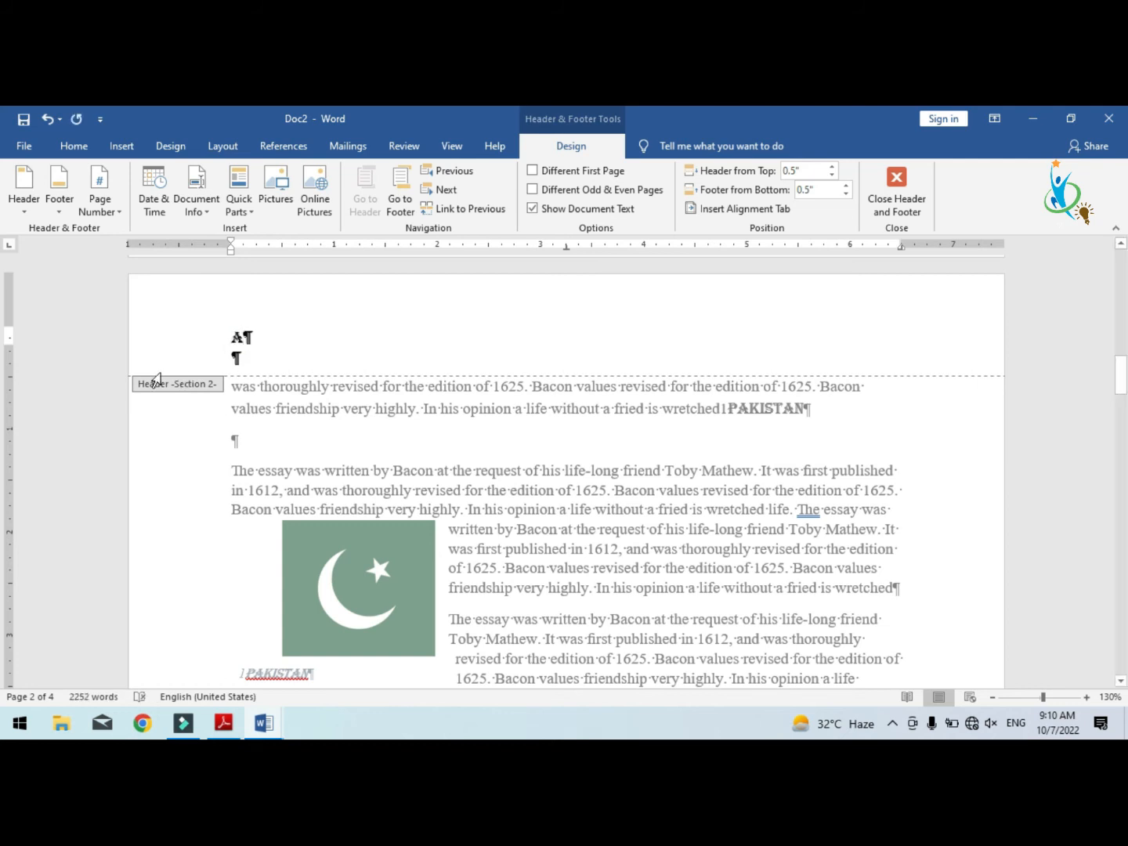
# Close header editing and compare the page headers of the first section with those of Section 2
pyautogui.click(897, 187)
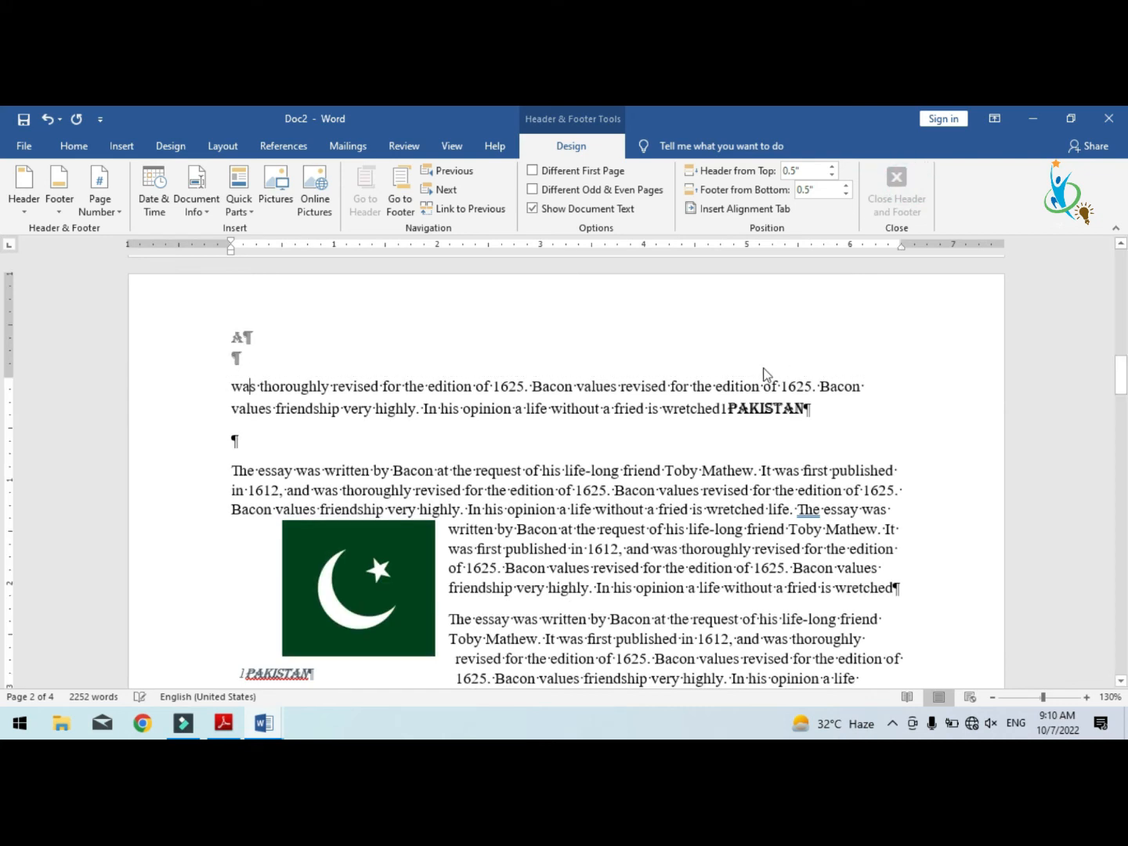
pyautogui.scroll(3, 757, 378)
pyautogui.scroll(15, 756, 378)
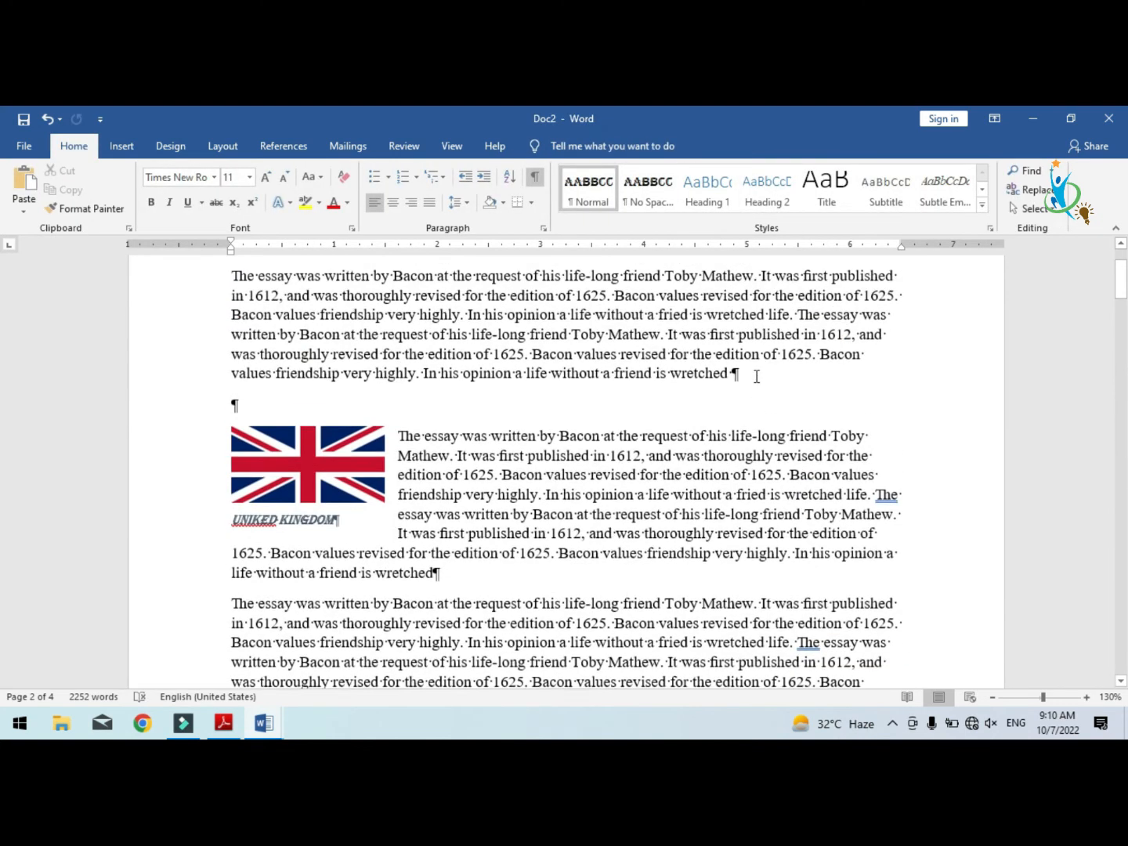
pyautogui.scroll(-15, 757, 377)
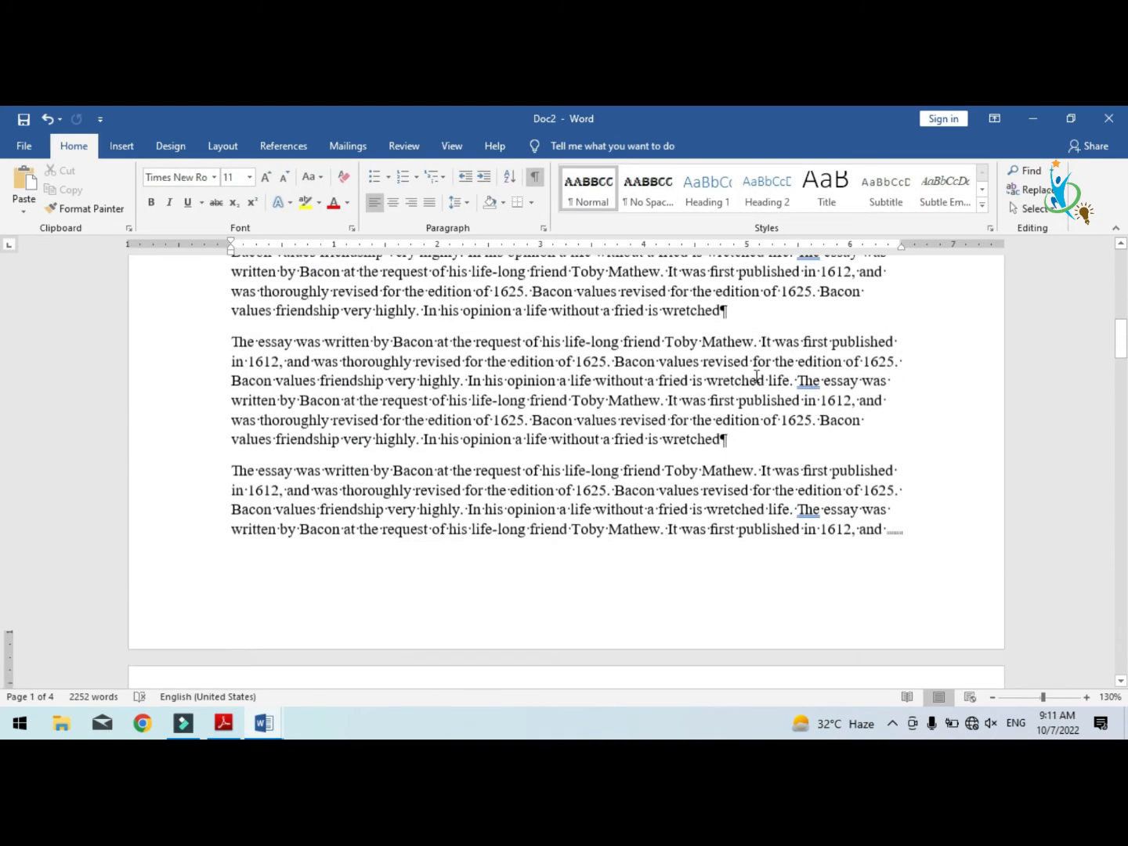
pyautogui.scroll(-10, 312, 488)
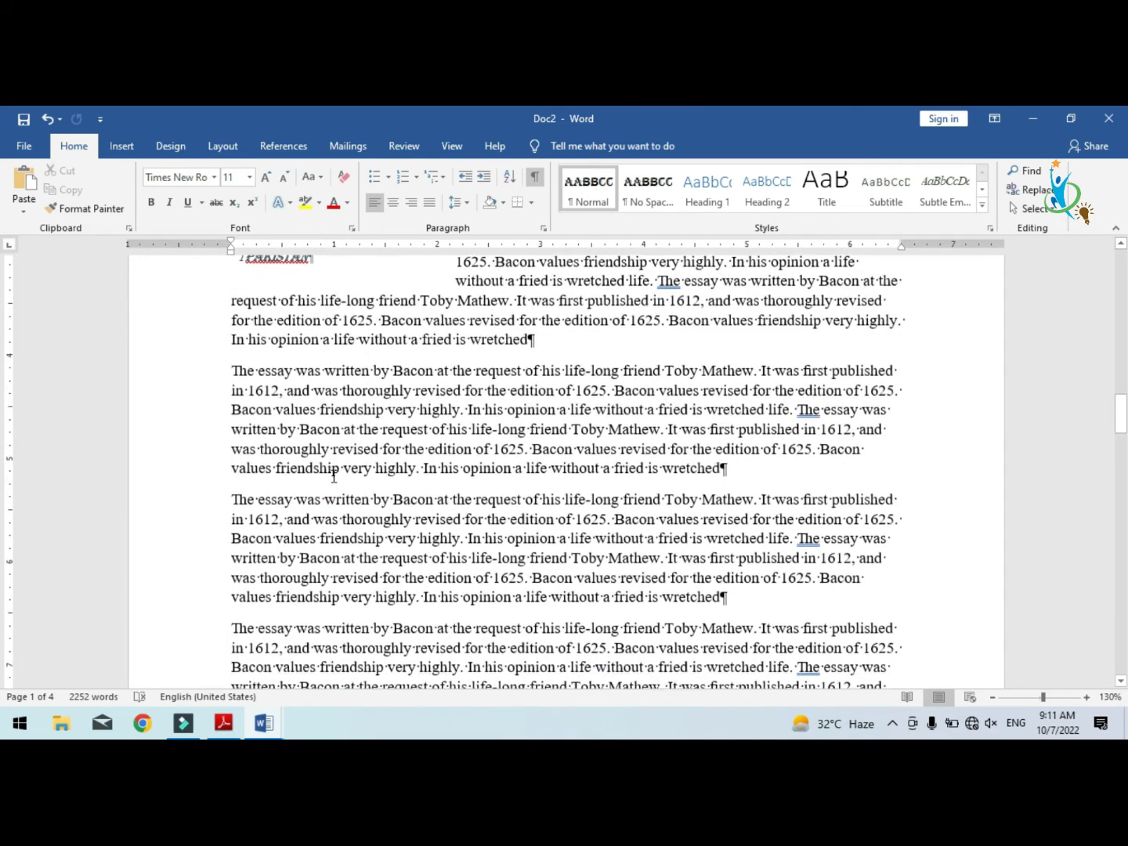
pyautogui.scroll(-8, 335, 476)
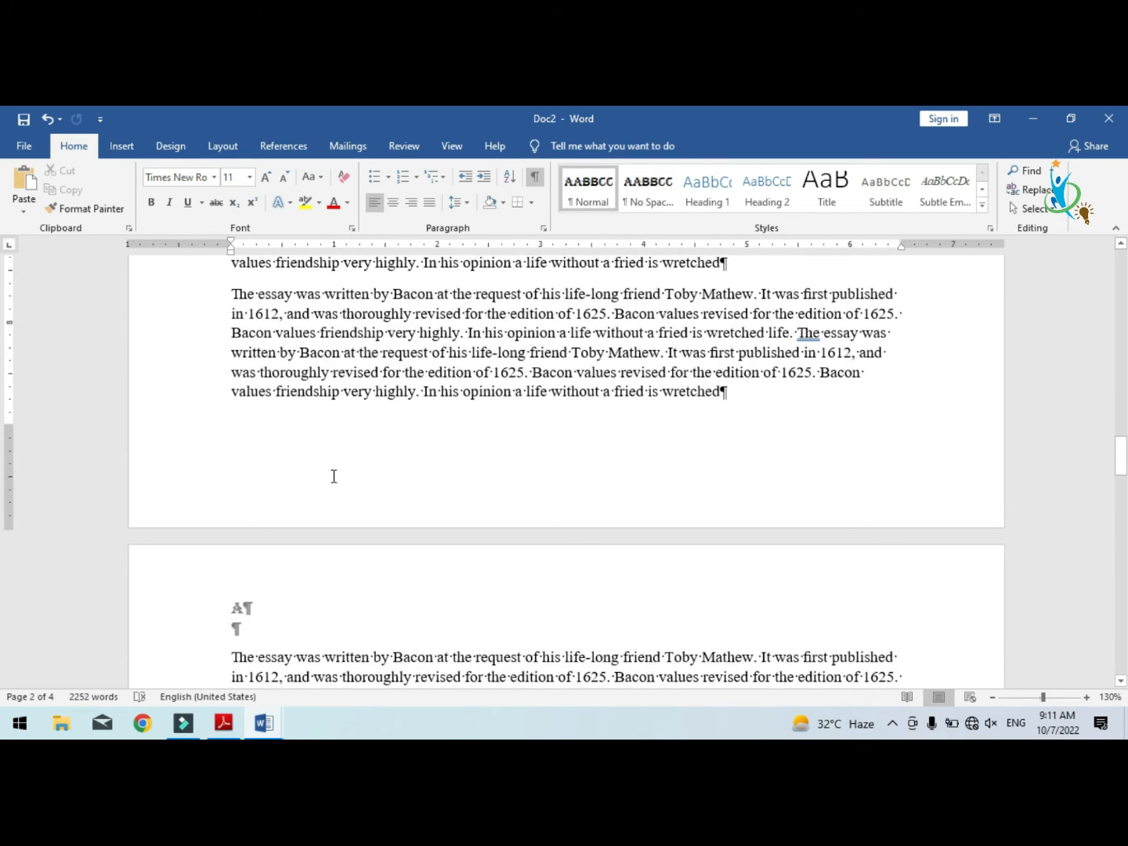
pyautogui.scroll(-8, 254, 442)
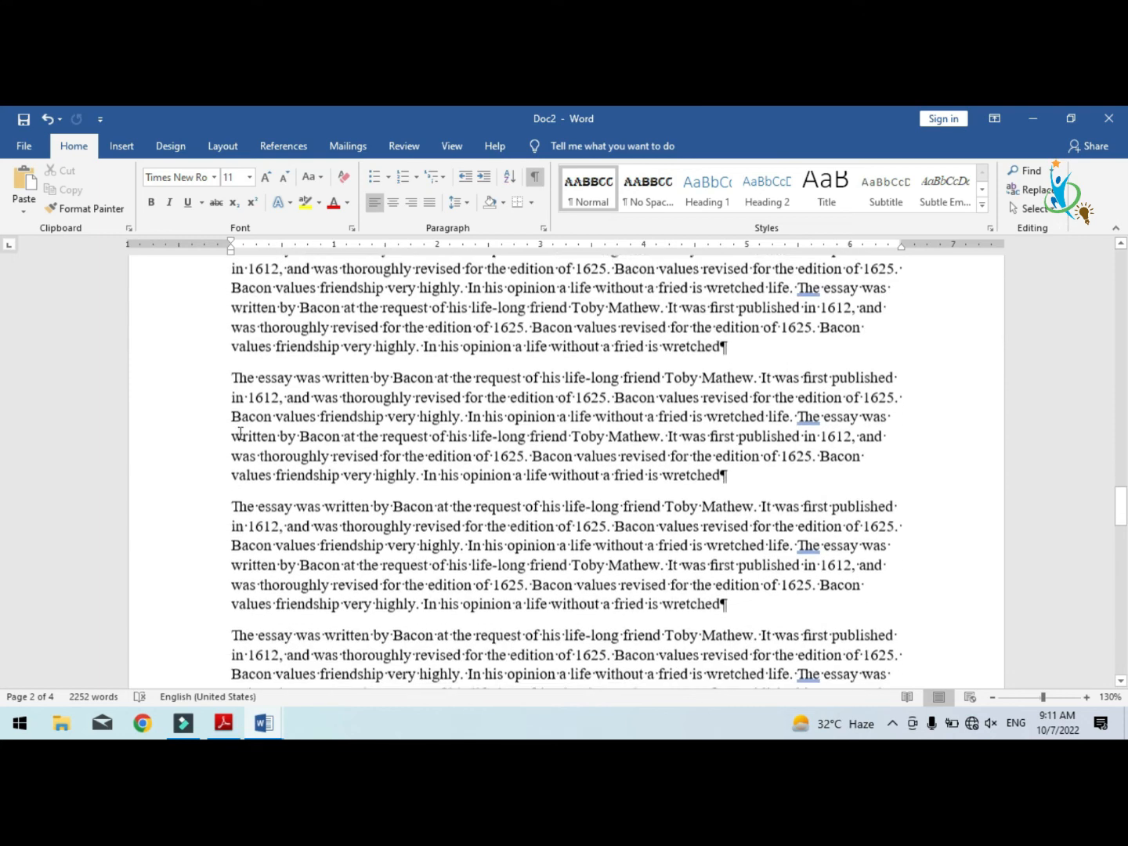
pyautogui.scroll(10, 242, 432)
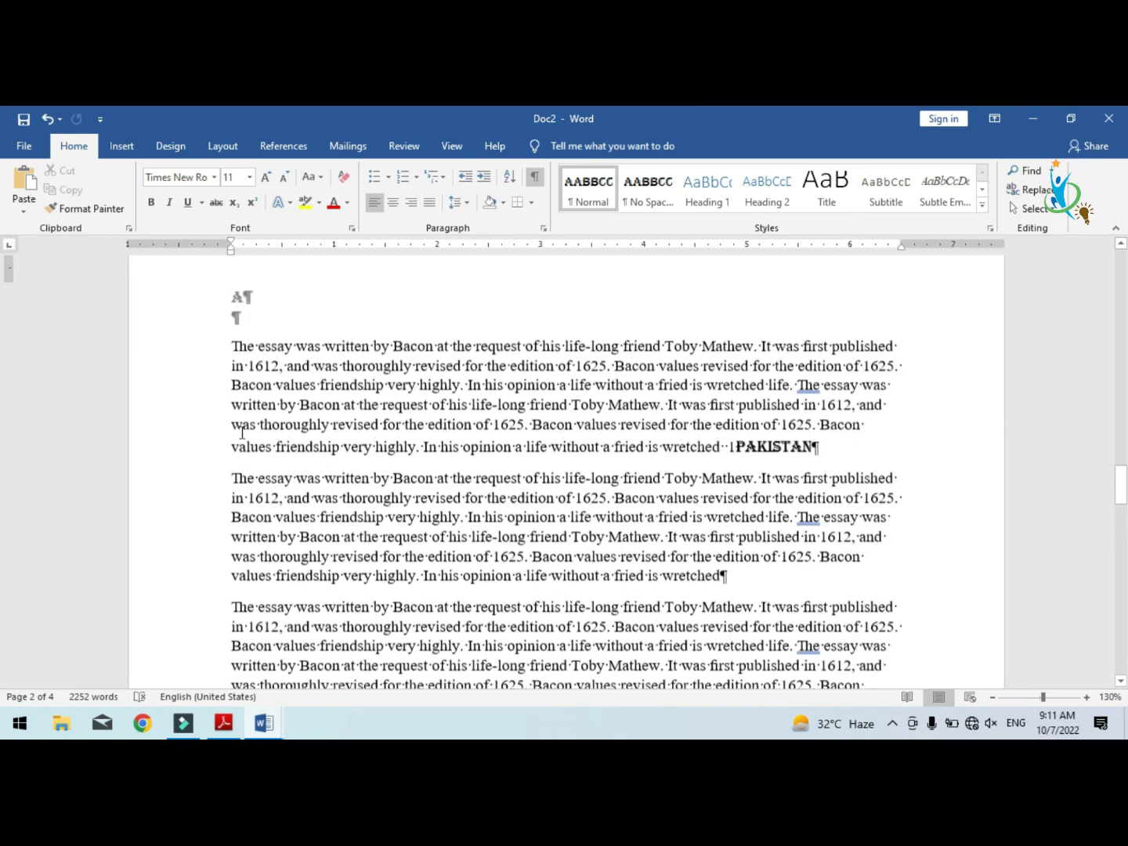
pyautogui.scroll(10, 244, 433)
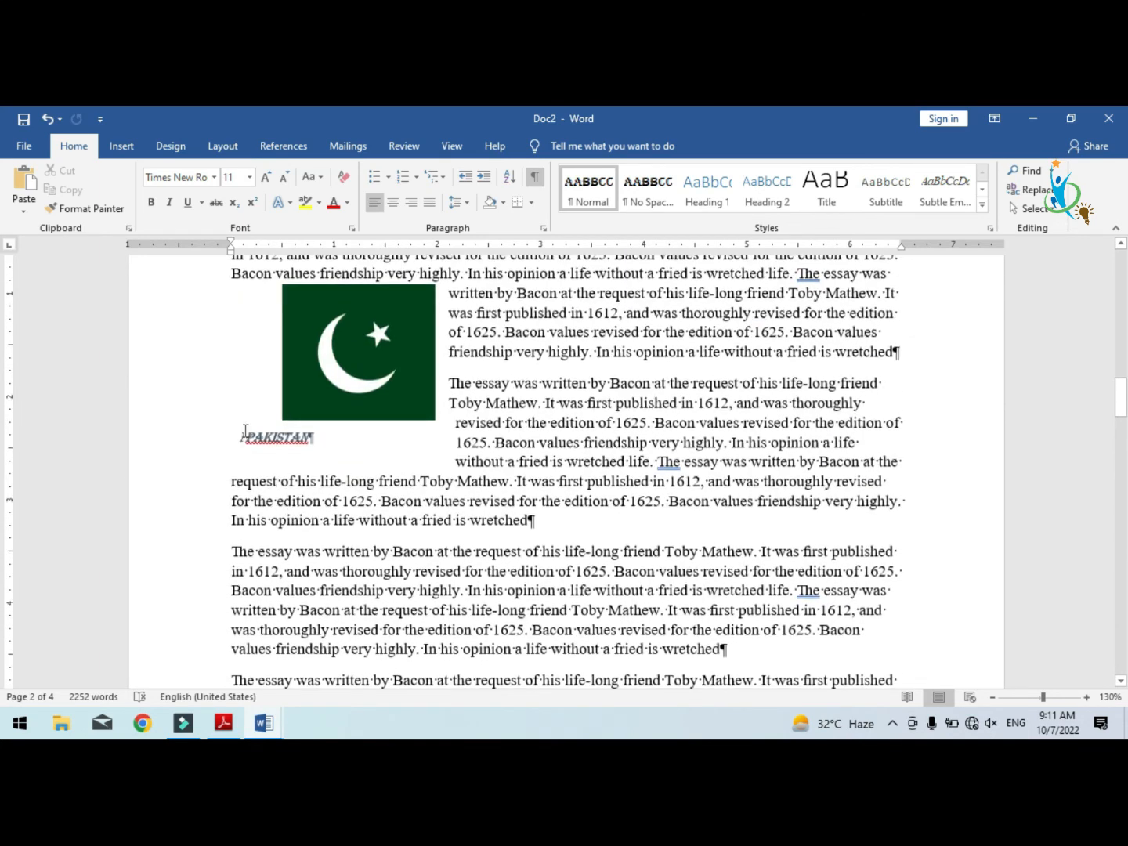
pyautogui.scroll(5, 557, 391)
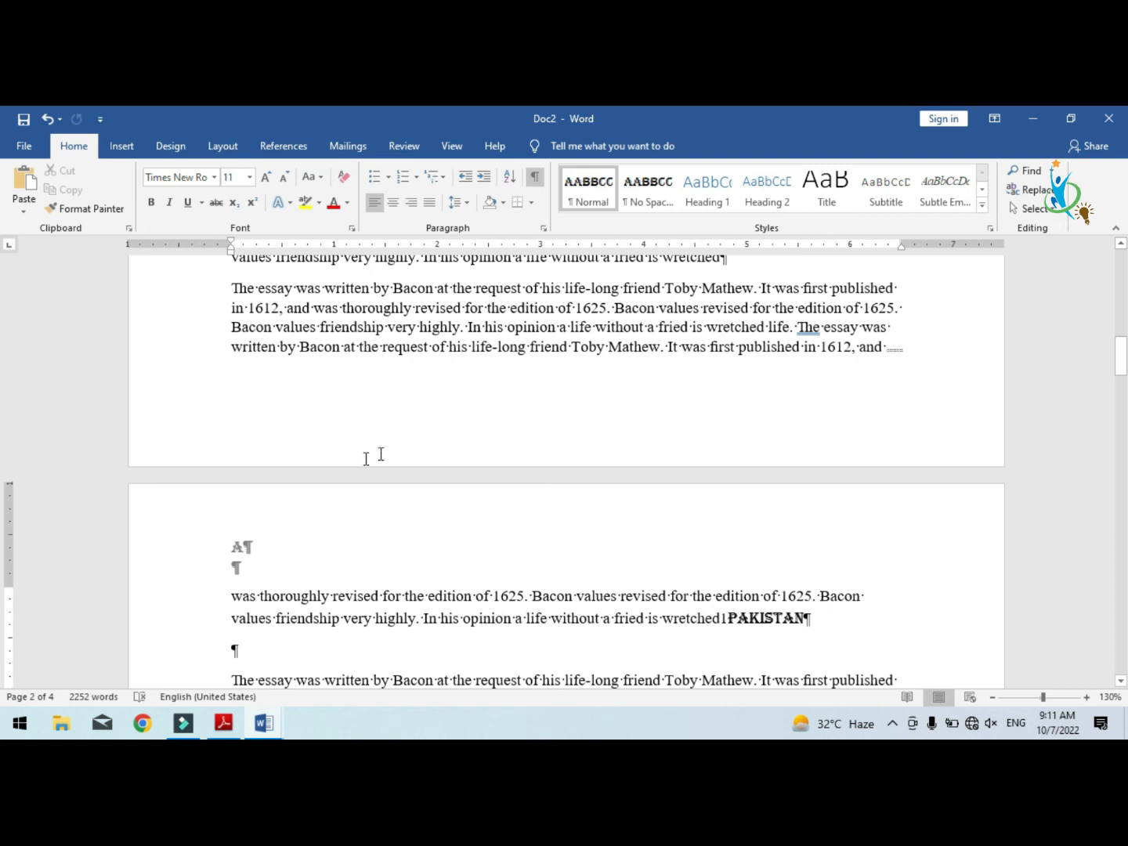
pyautogui.scroll(10, 461, 445)
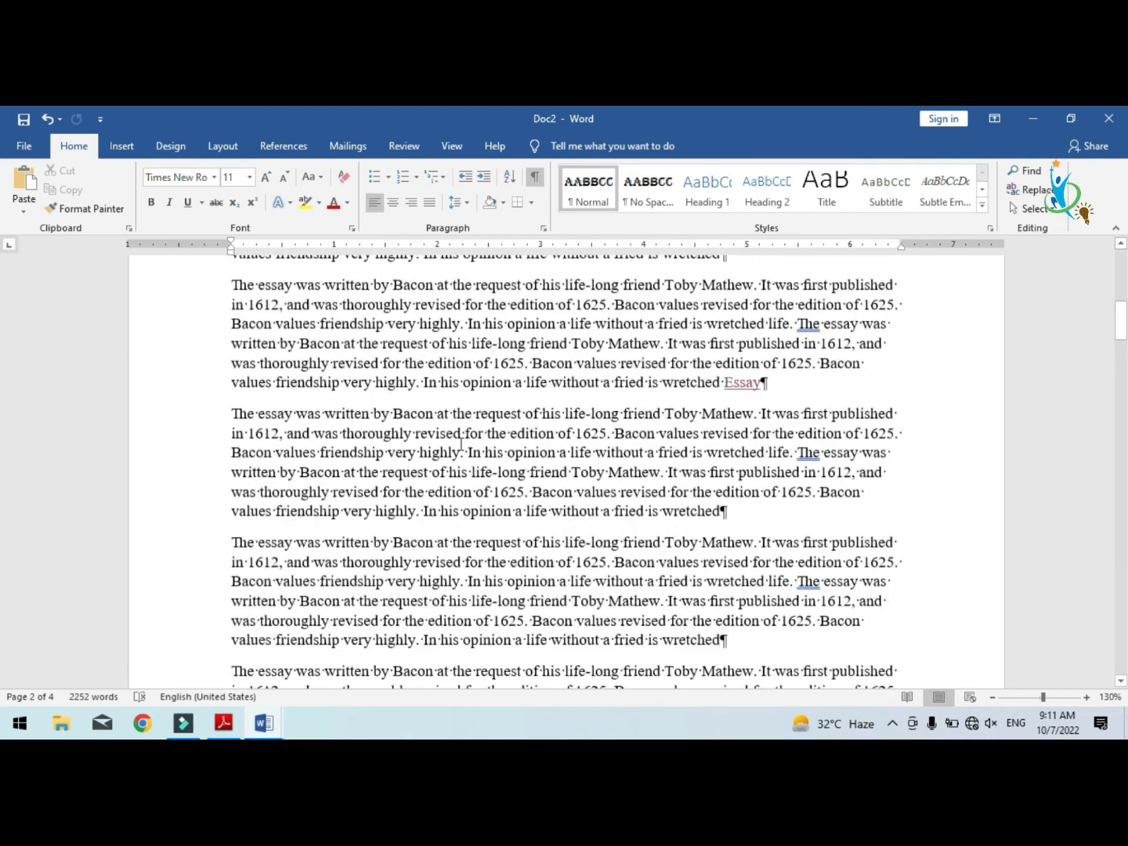
pyautogui.scroll(4, 461, 447)
pyautogui.scroll(-15, 460, 446)
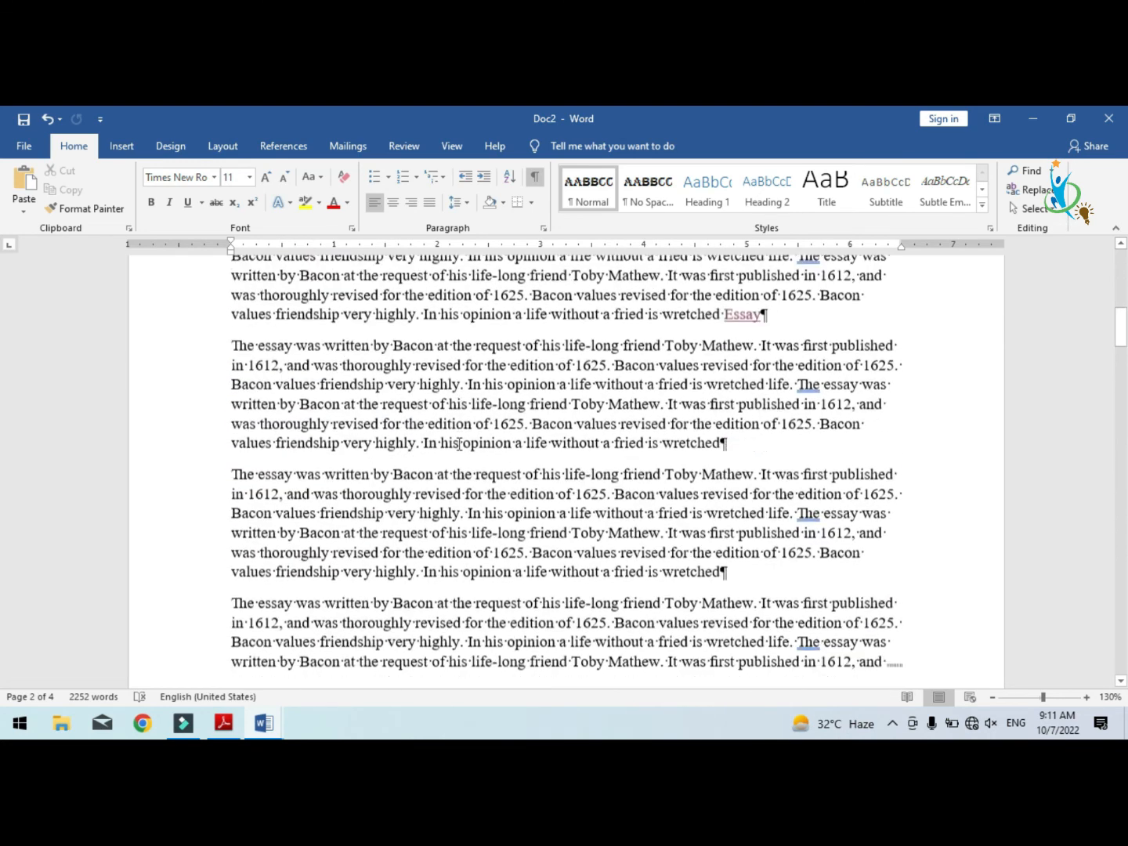
# Open the Section 2 header on page 2 for editing
pyautogui.doubleClick(438, 532)
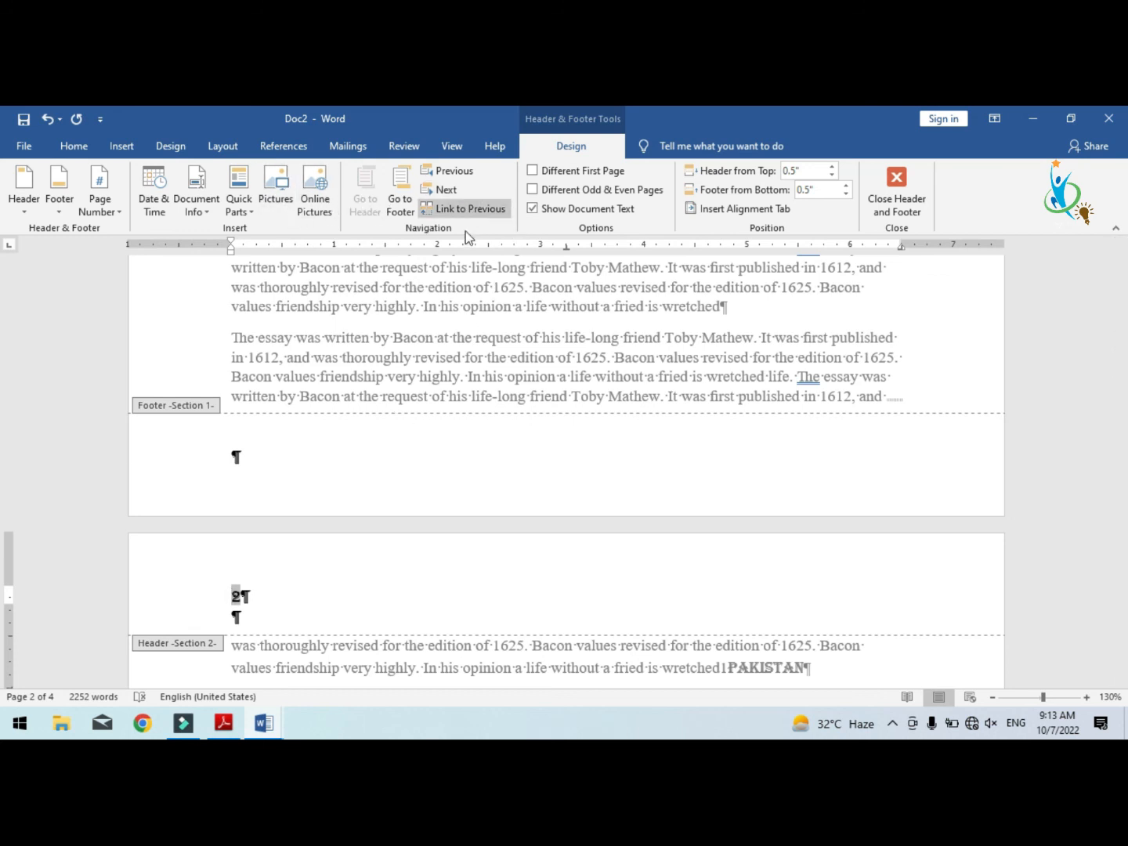
pyautogui.scroll(3, 449, 343)
pyautogui.scroll(-3, 450, 350)
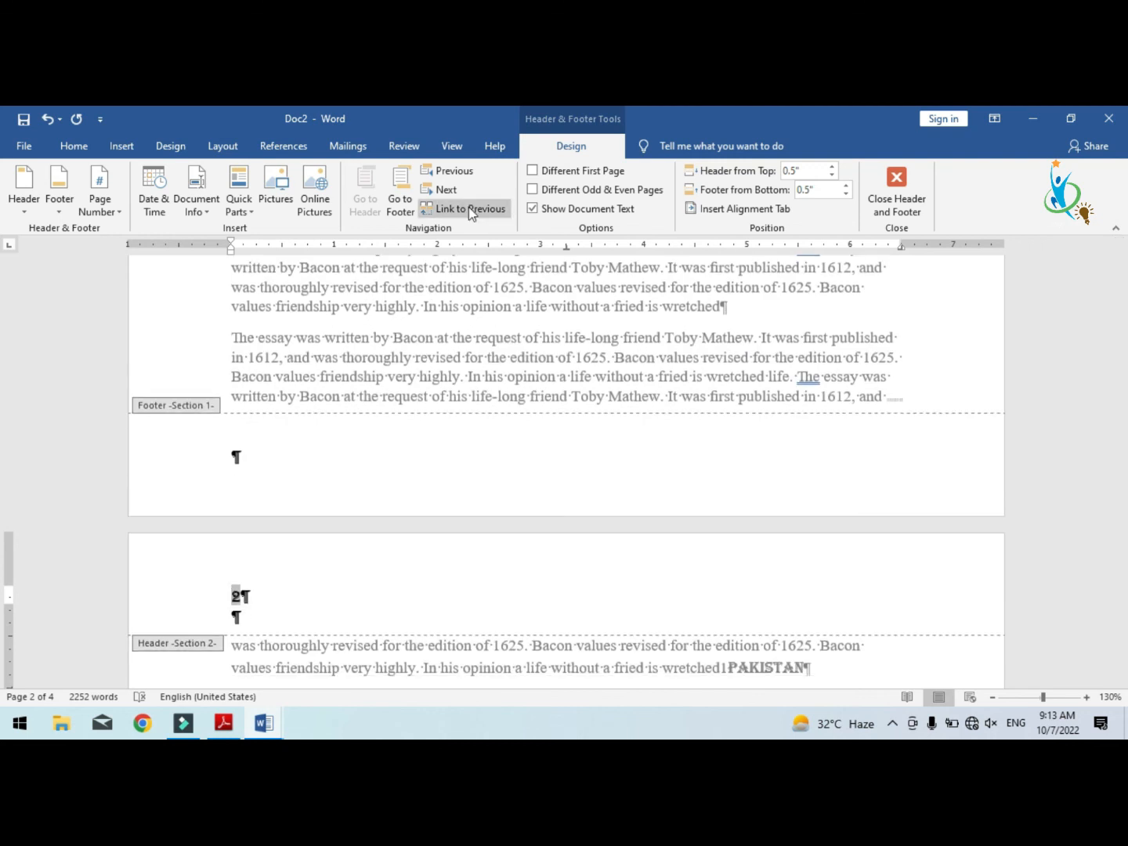